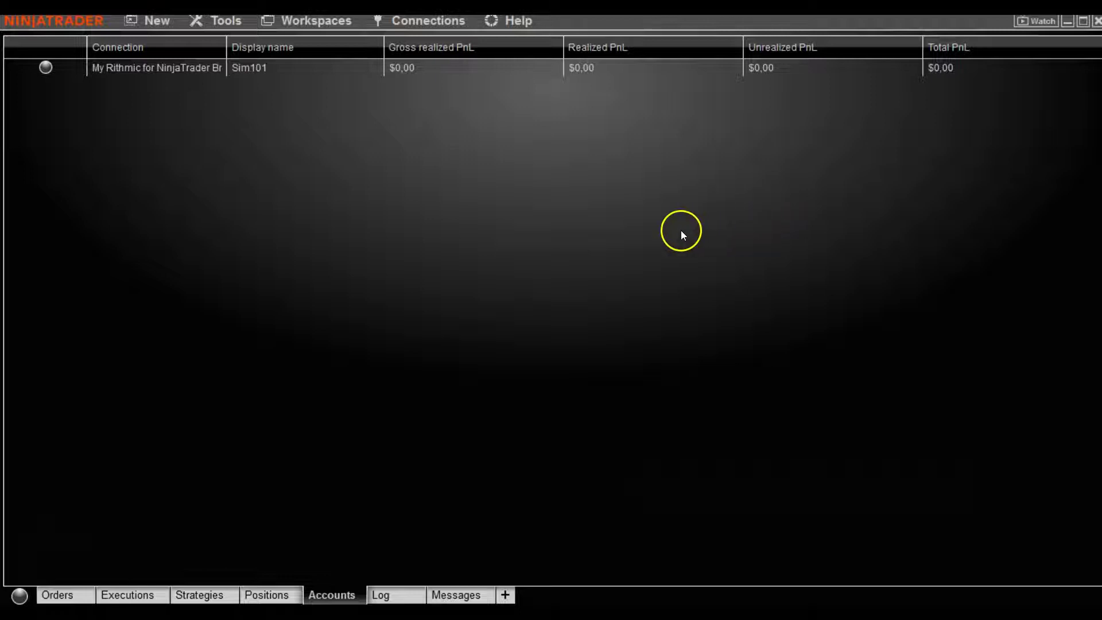
Step: Connect to My Rithmic for NinjaTrader Brokerage and confirm Sim101 and the Rithmic accounts show green status
left_click(420, 23)
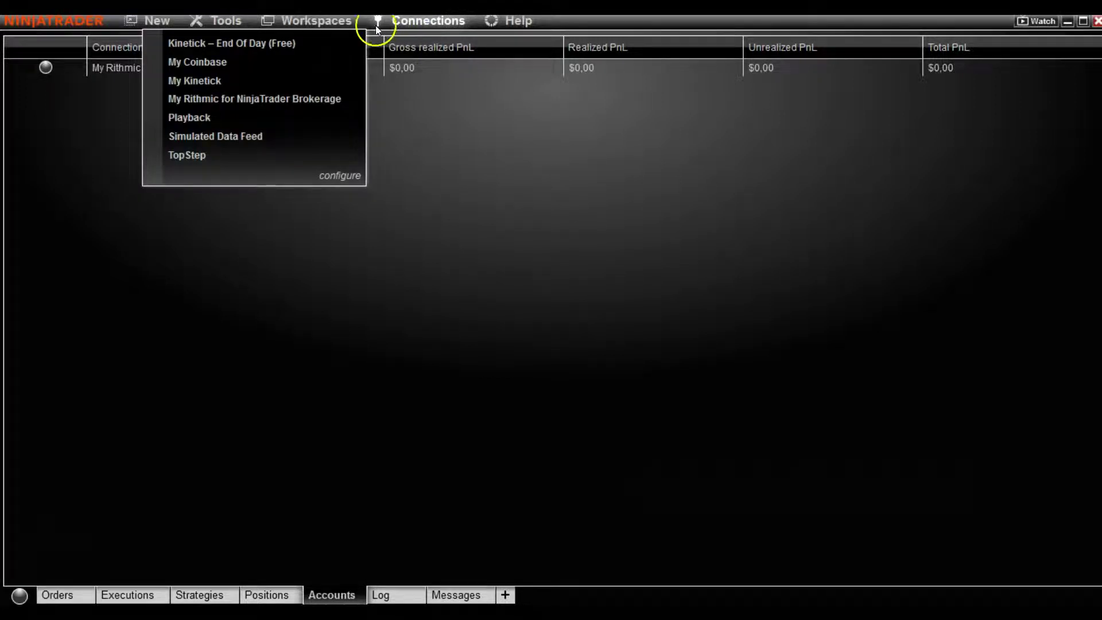
left_click(246, 102)
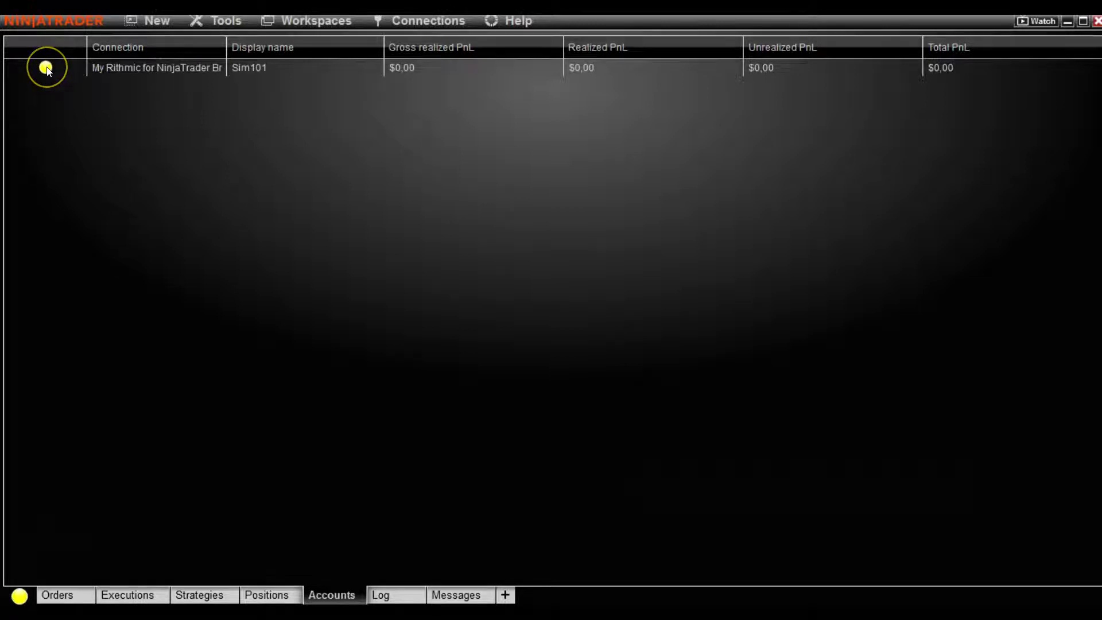
mouse_move(47, 69)
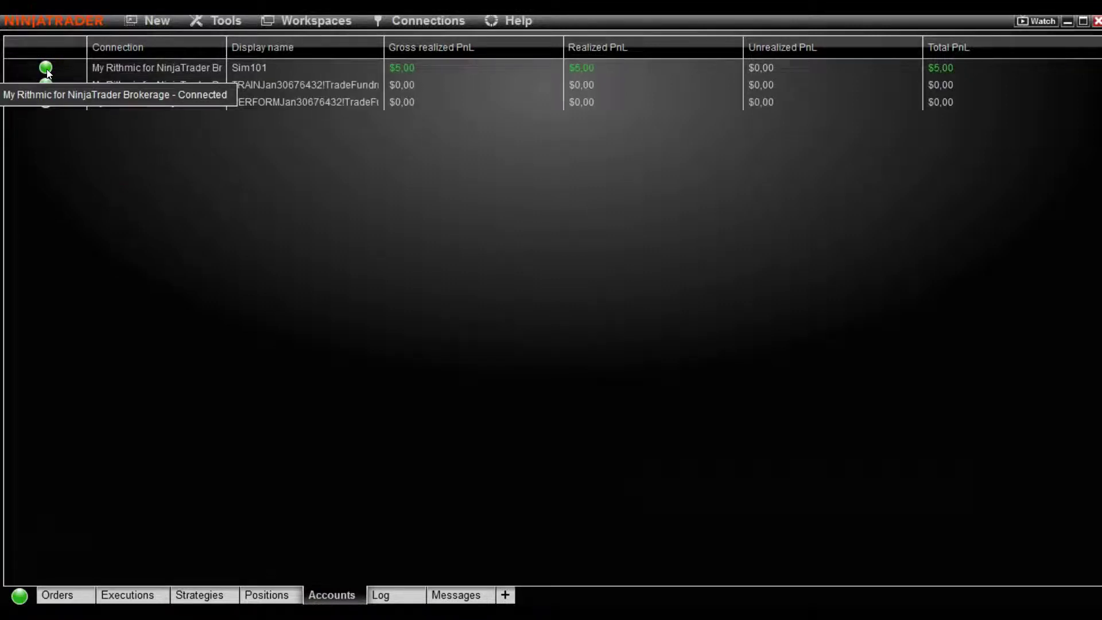
left_click(47, 83)
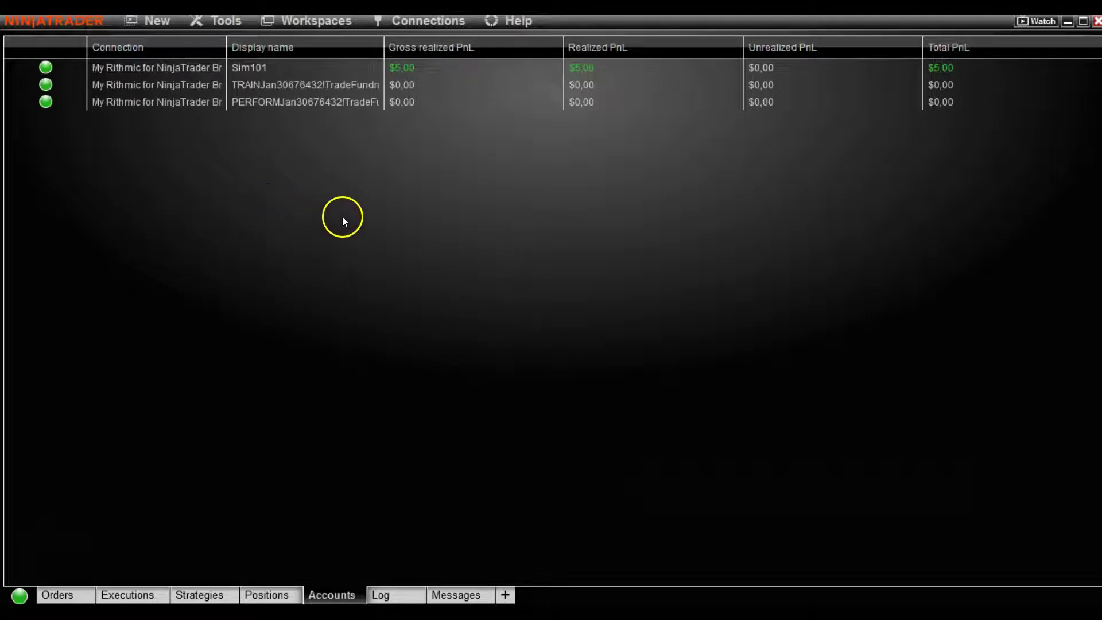
Step: Create a new chart with NQ DEC23 as the instrument, shown as 60 Minute candlesticks
left_click(160, 23)
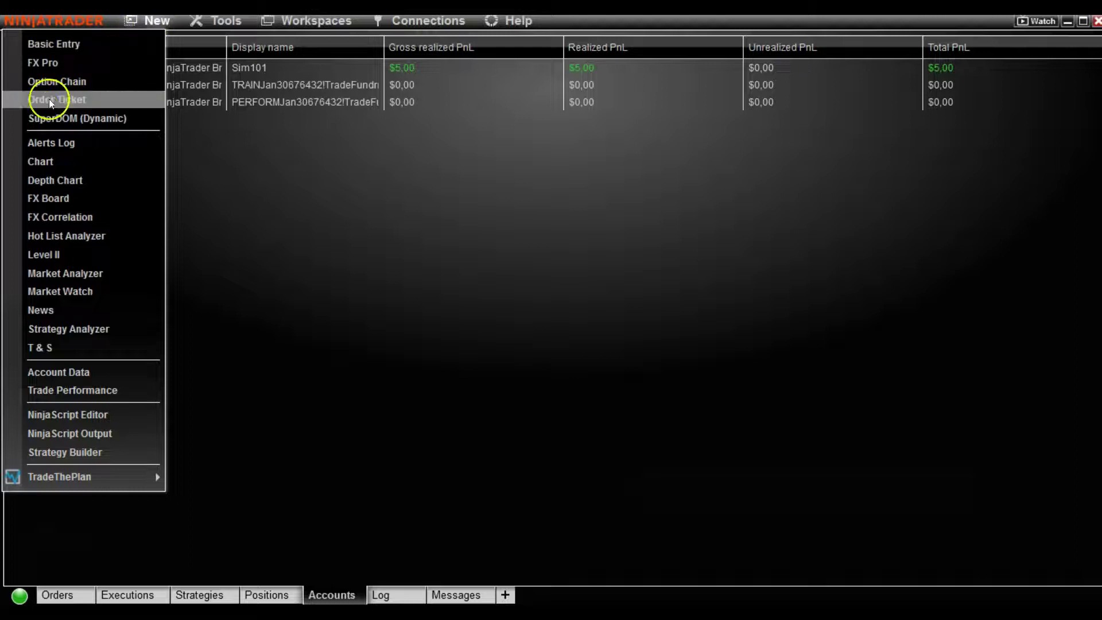
left_click(38, 164)
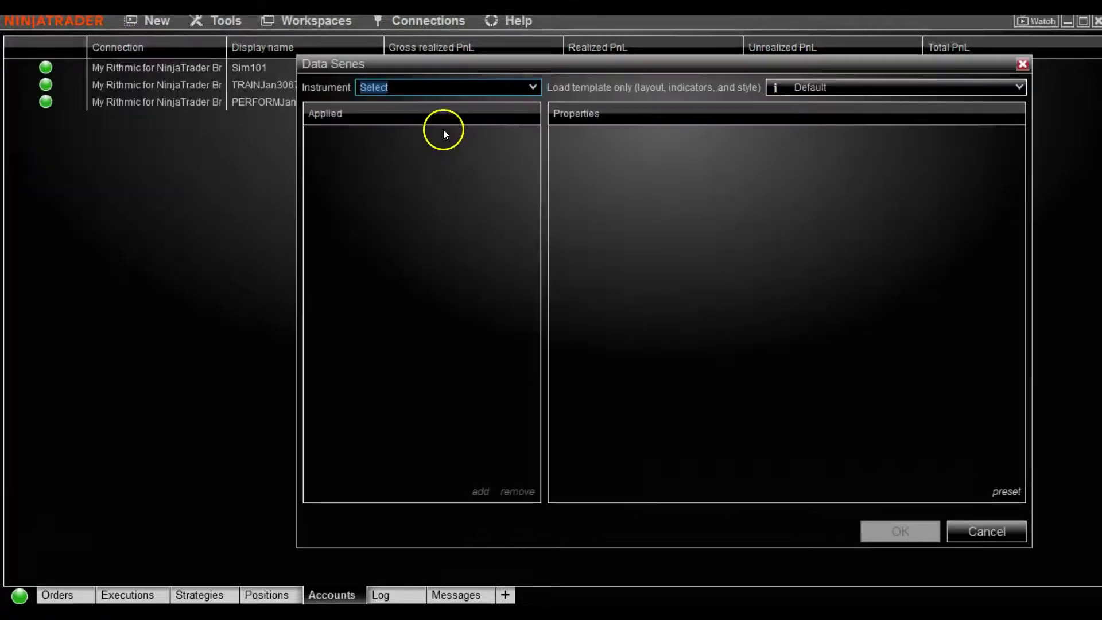
left_click(531, 86)
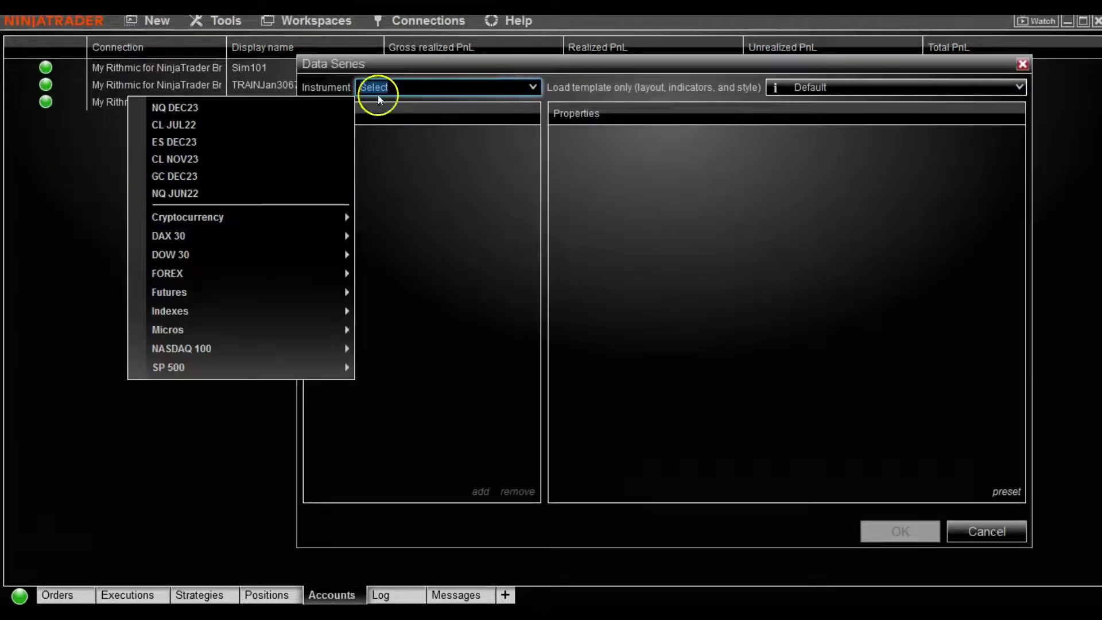
left_click(199, 110)
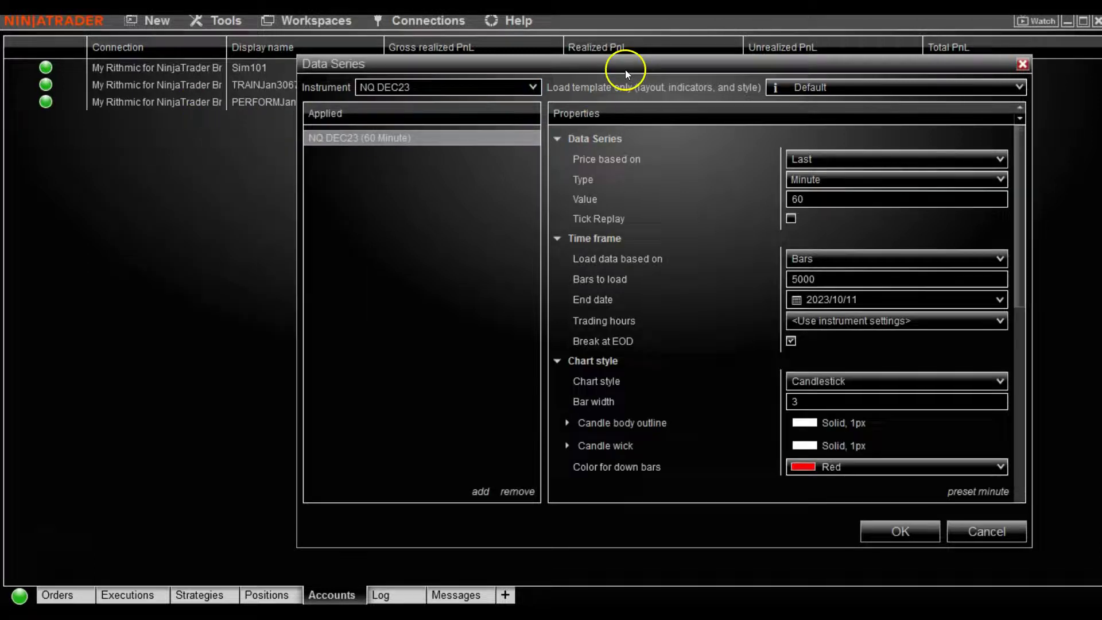
left_click_drag(619, 66, 354, 68)
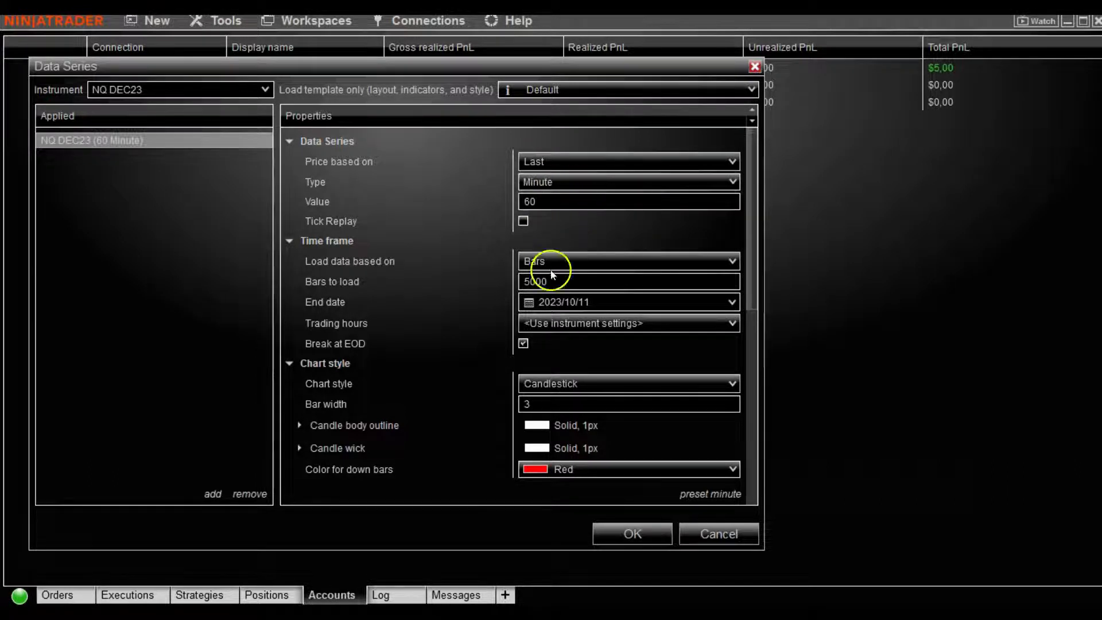
left_click(618, 538)
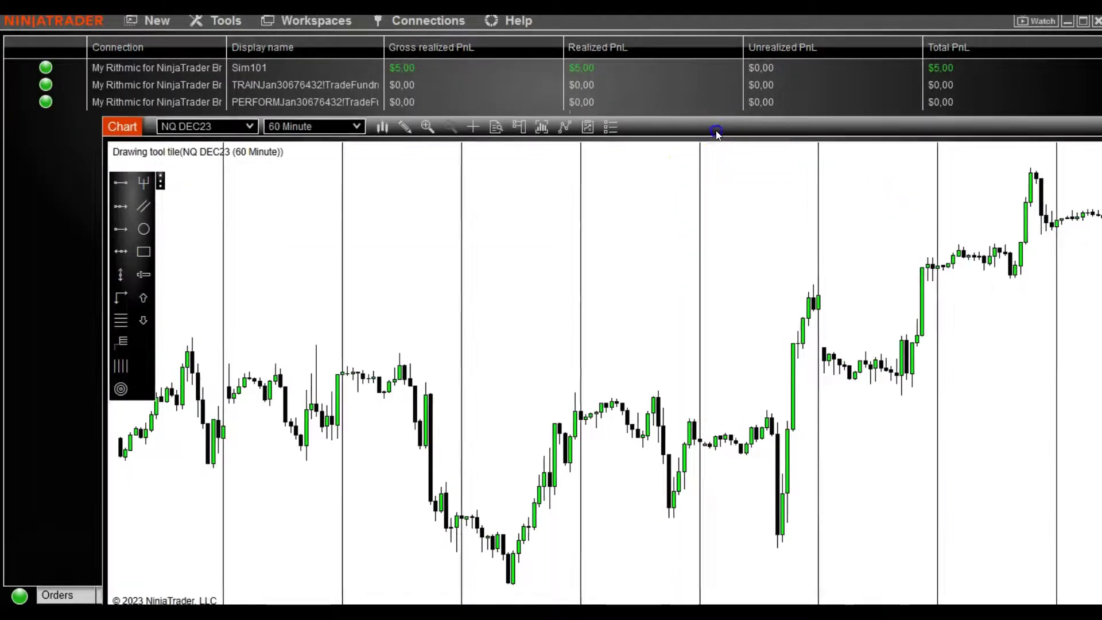
Step: Enlarge the NQ DEC23 chart window and rescale prices so bars fit with space on the right
left_click_drag(729, 128, 612, 71)
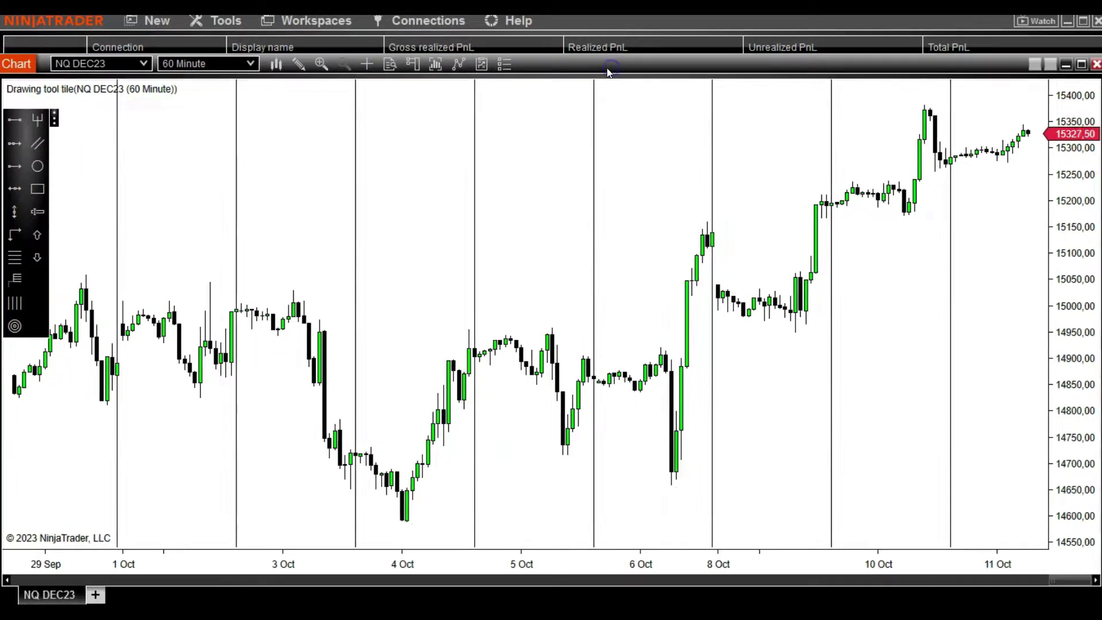
scroll(705, 170, "down", 3)
scroll(706, 171, "down", 2)
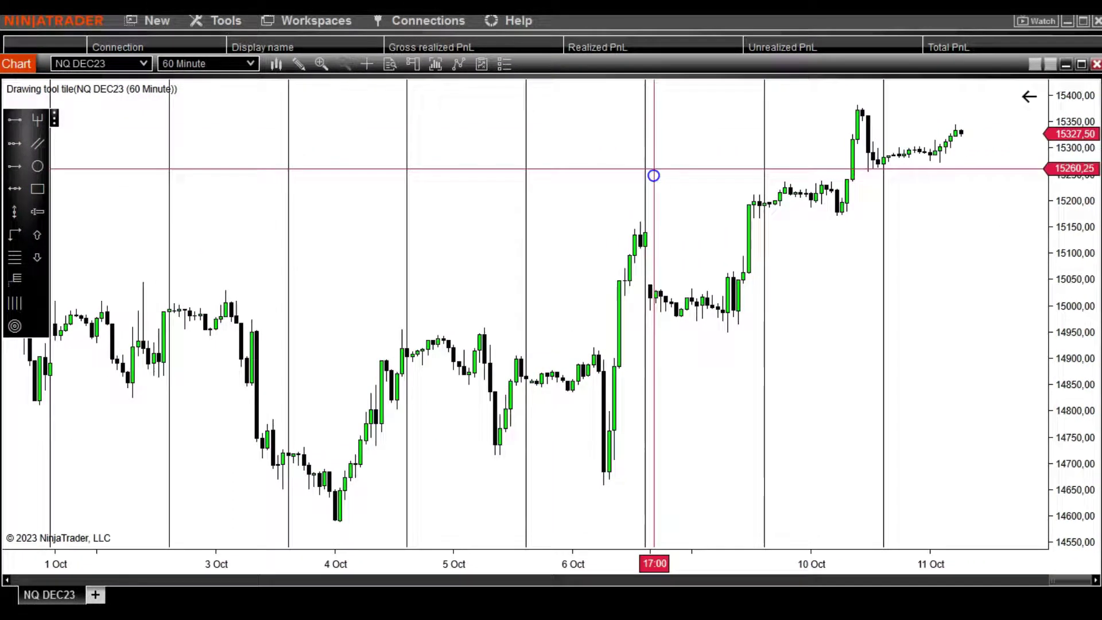
left_click_drag(1018, 234, 952, 288)
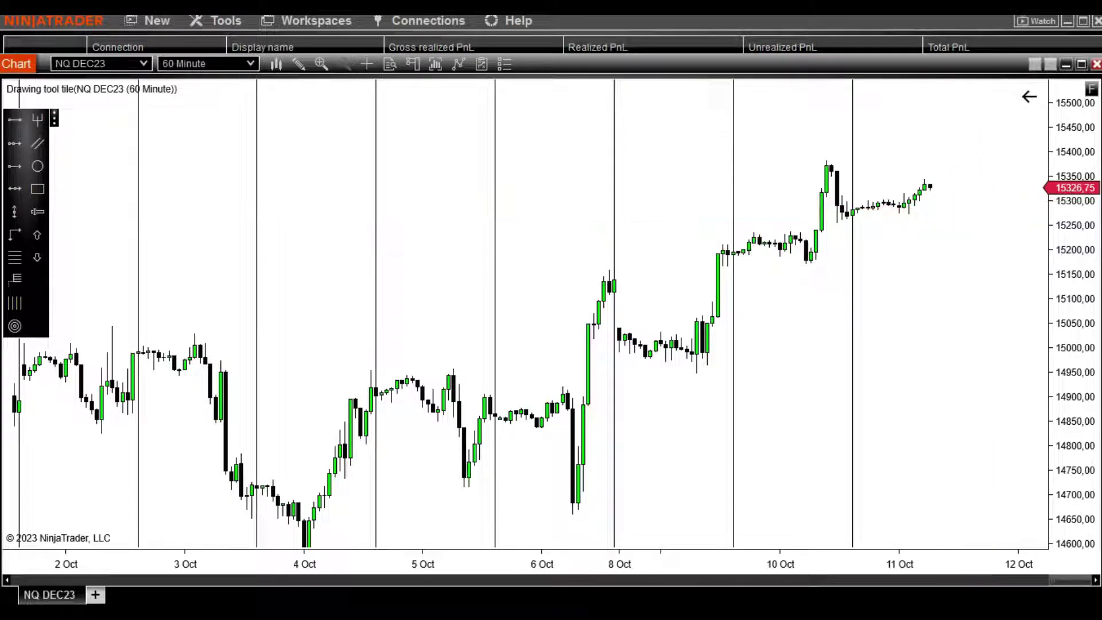
left_click(1097, 253)
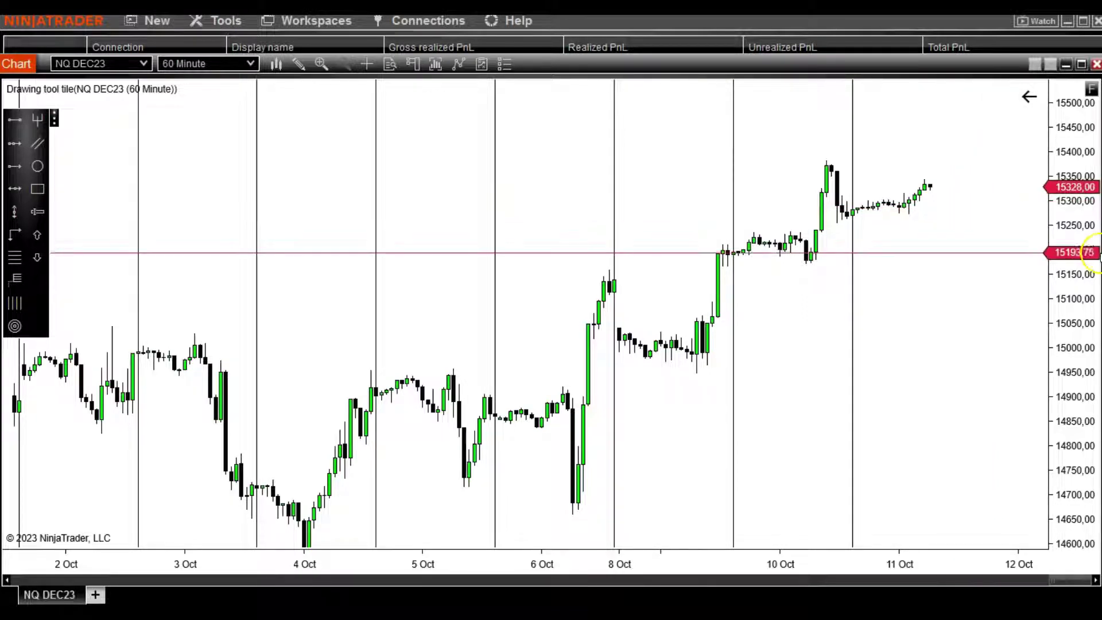
left_click_drag(1097, 253, 1097, 249)
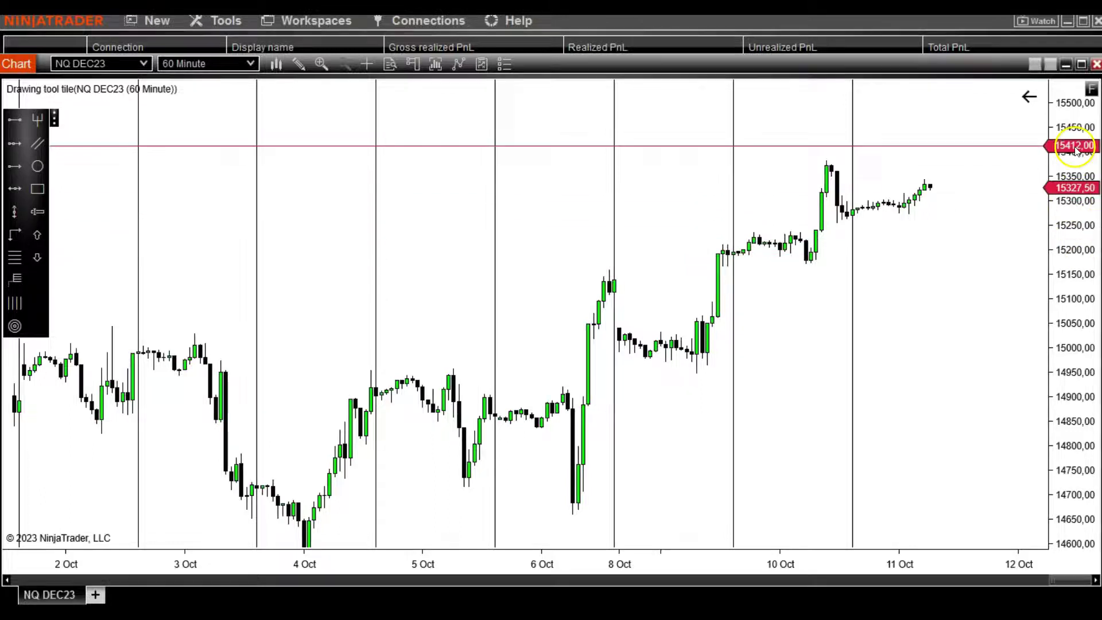
mouse_move(1076, 148)
left_mouse_down()
mouse_move(1093, 91)
mouse_move(852, 139)
left_mouse_up()
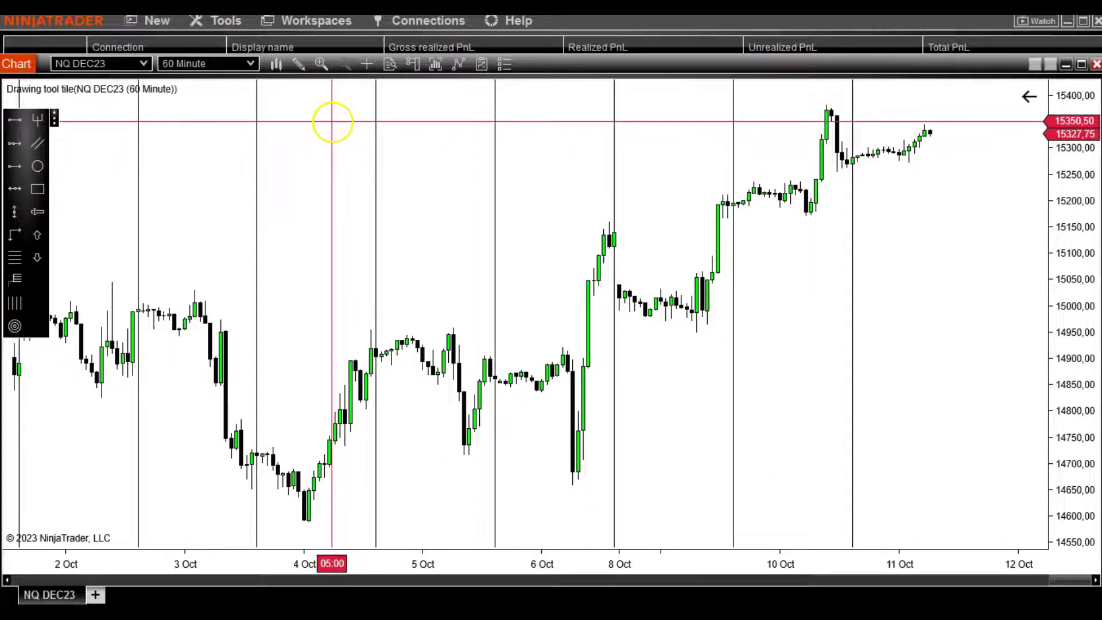
Step: Turn on Chart Trader beside the NQ DEC23 chart, trading Sim101 with order quantity 1
left_click(414, 65)
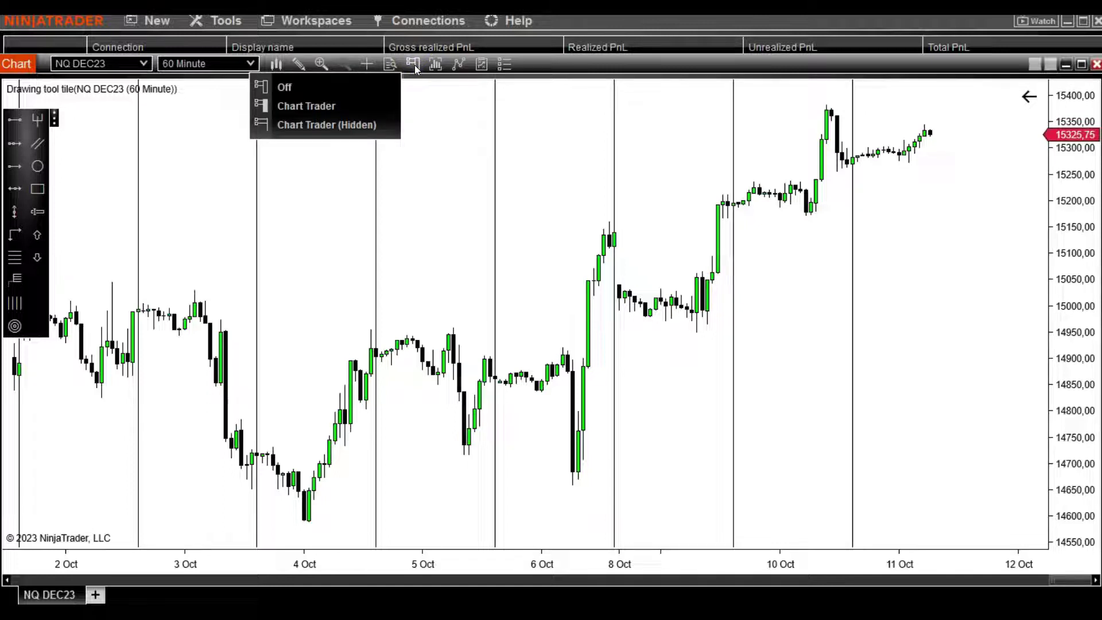
left_click_drag(342, 75, 315, 109)
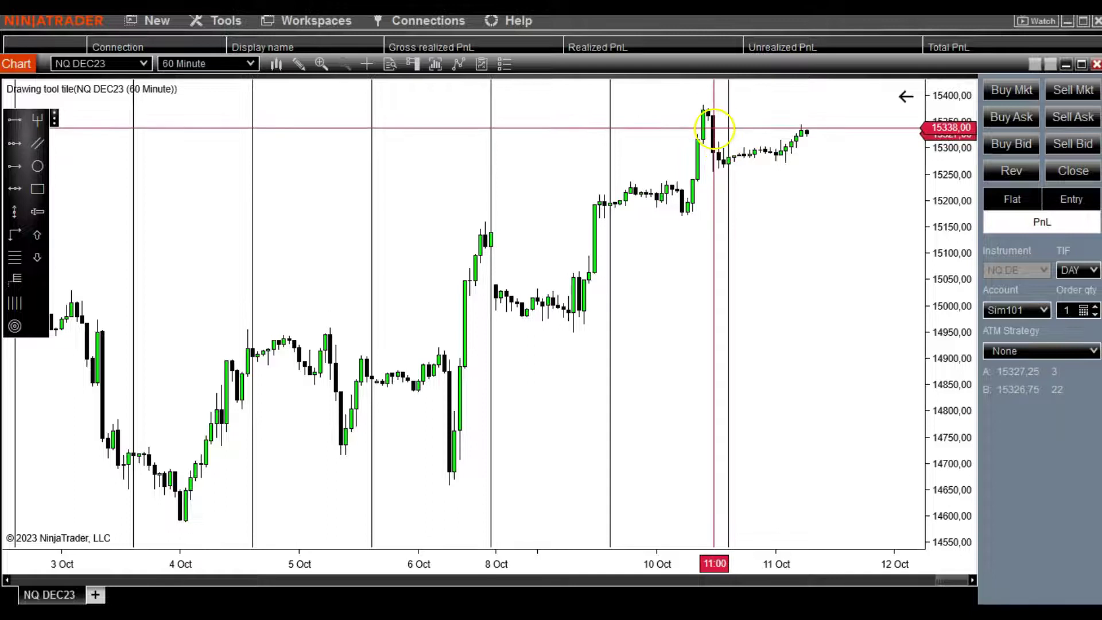
right_click(656, 119)
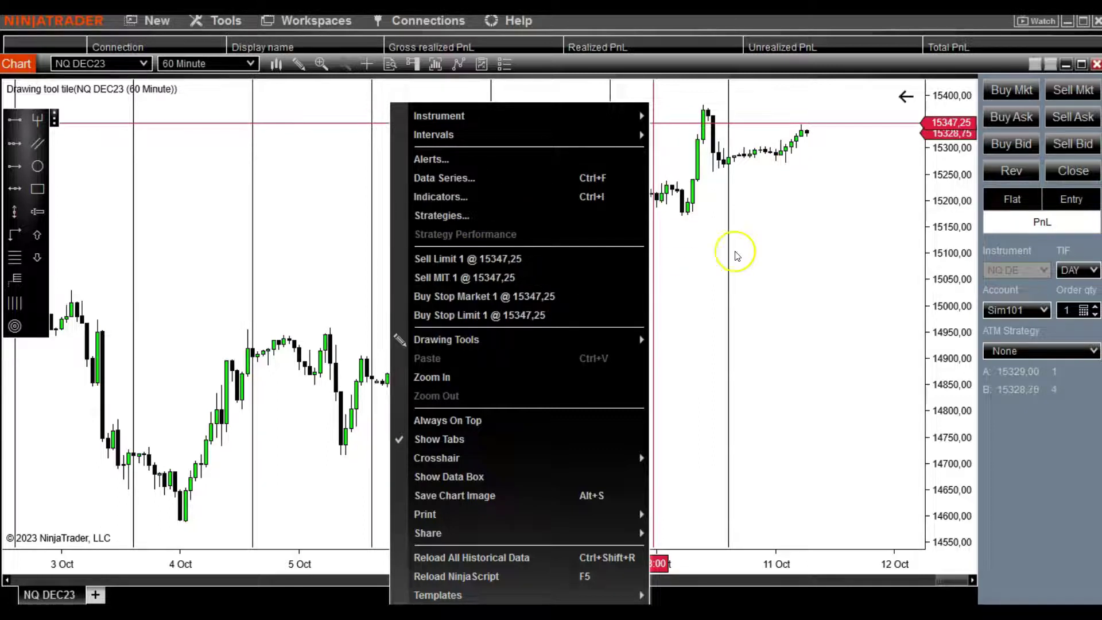
left_click(815, 235)
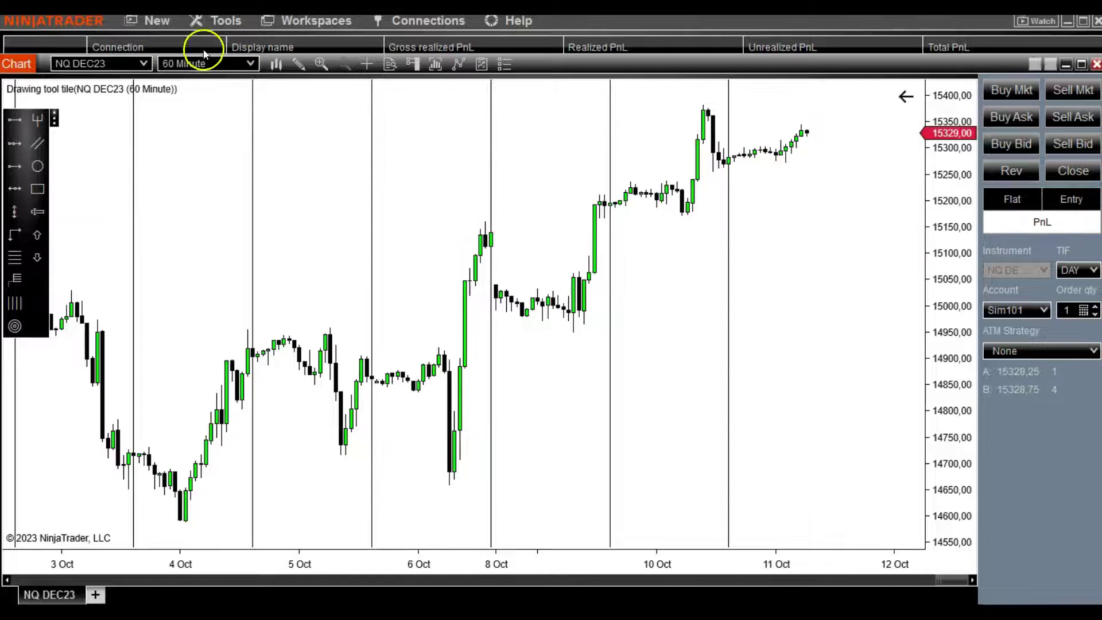
Step: Open a SuperDOM (Dynamic) ladder for NQ DEC23 and move it toward the screen centre
left_click(154, 23)
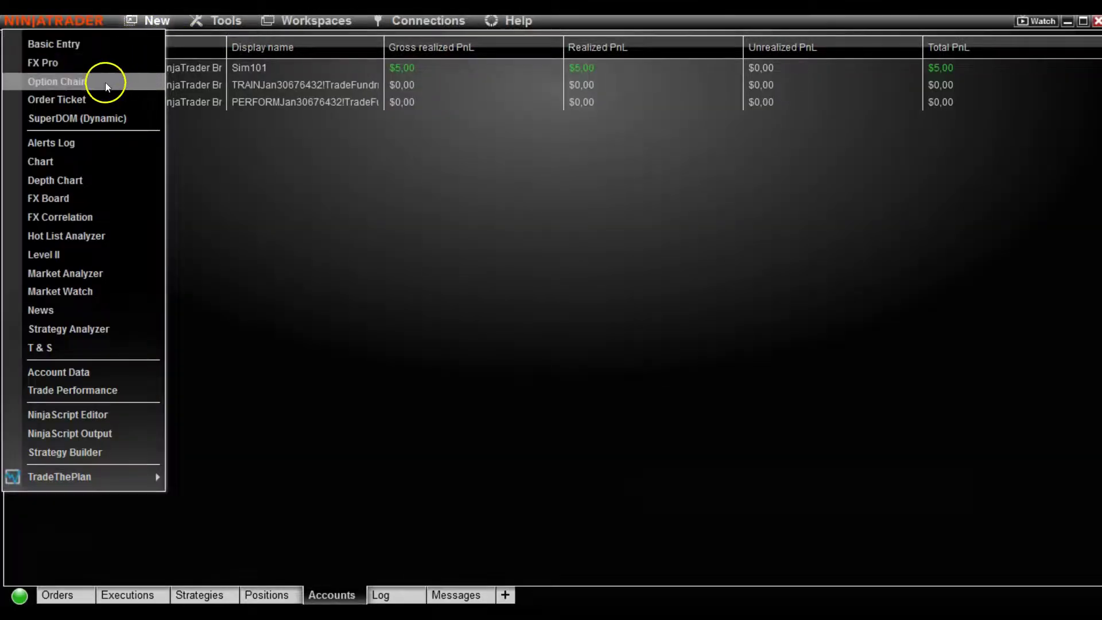
left_click(79, 118)
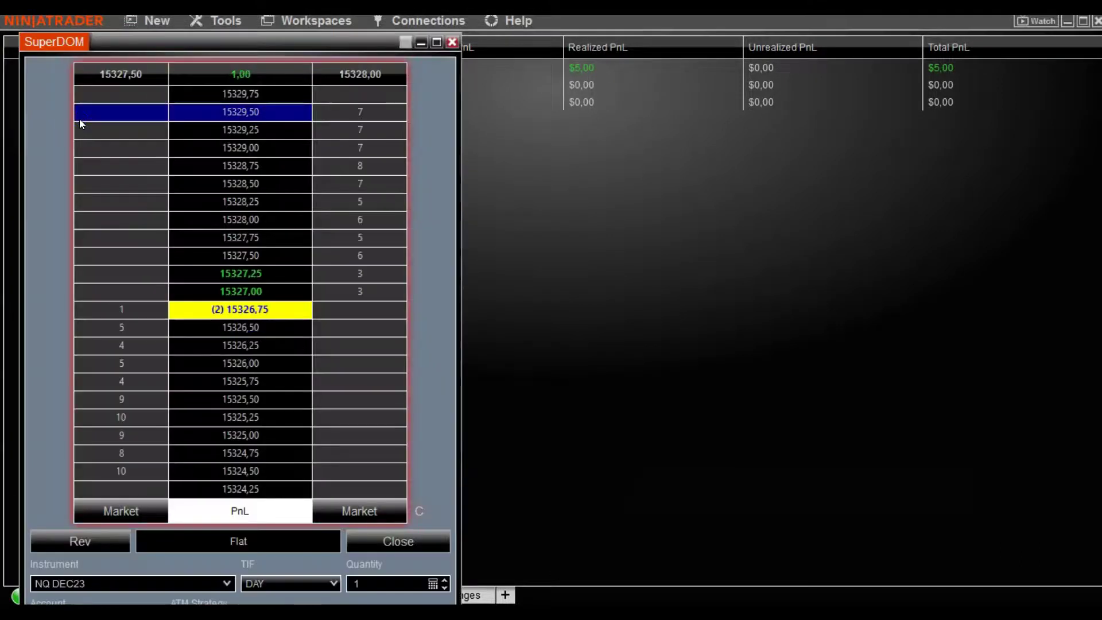
left_click(236, 42)
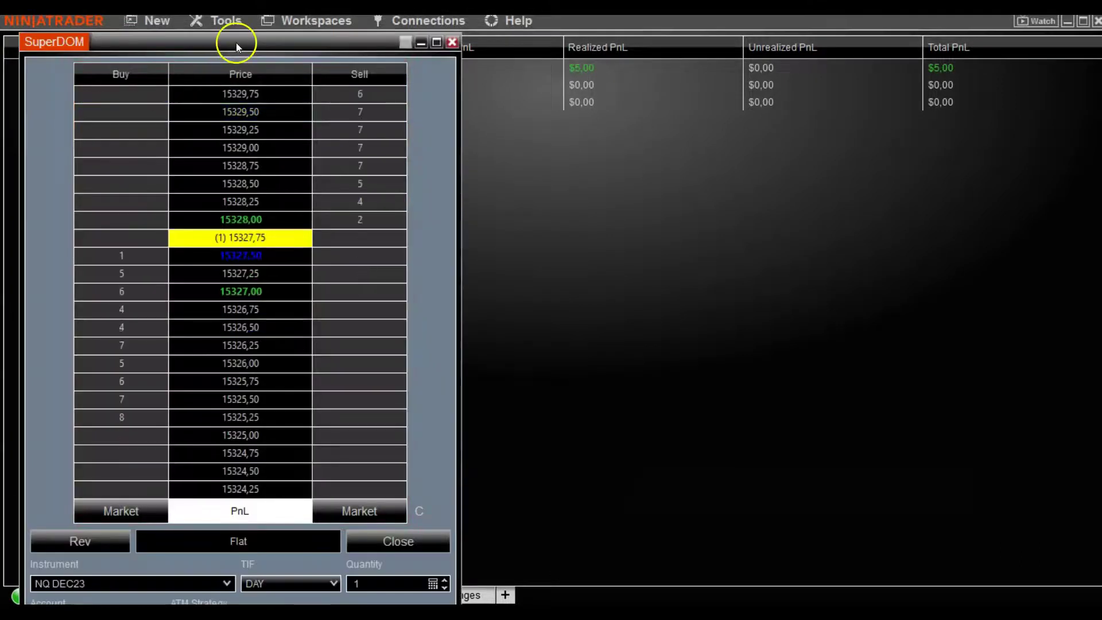
left_click_drag(235, 42, 594, 38)
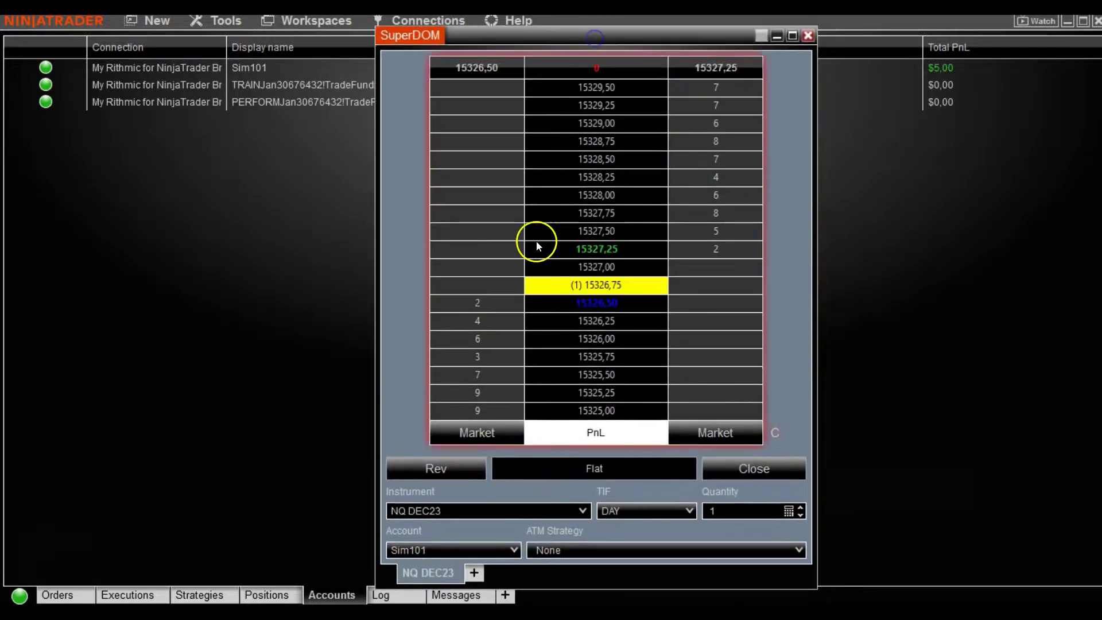
left_click(709, 286)
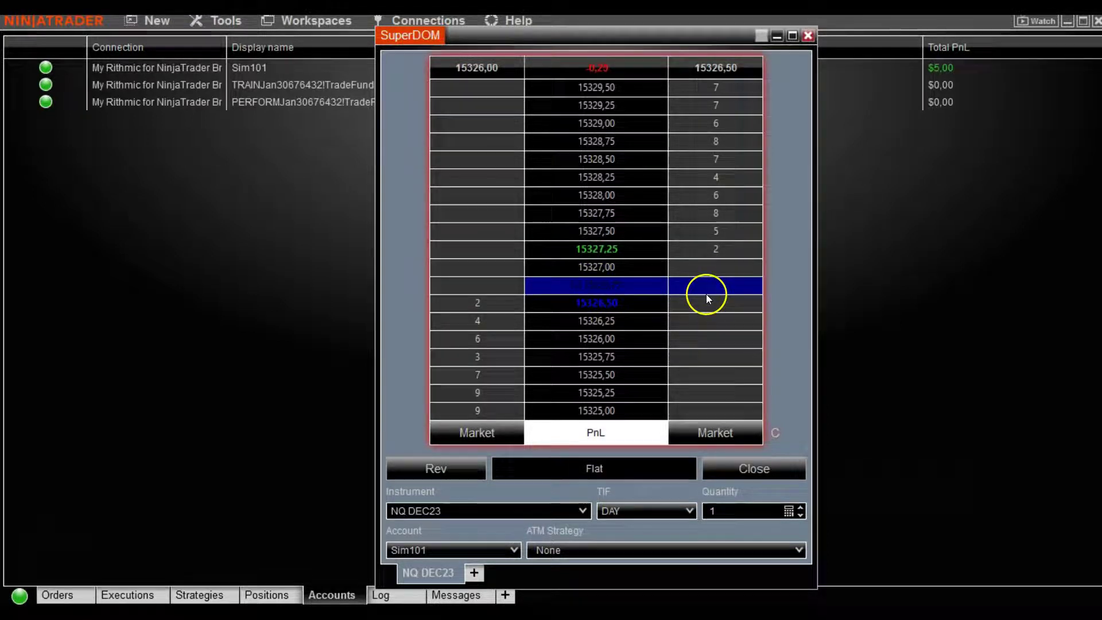
left_click(582, 513)
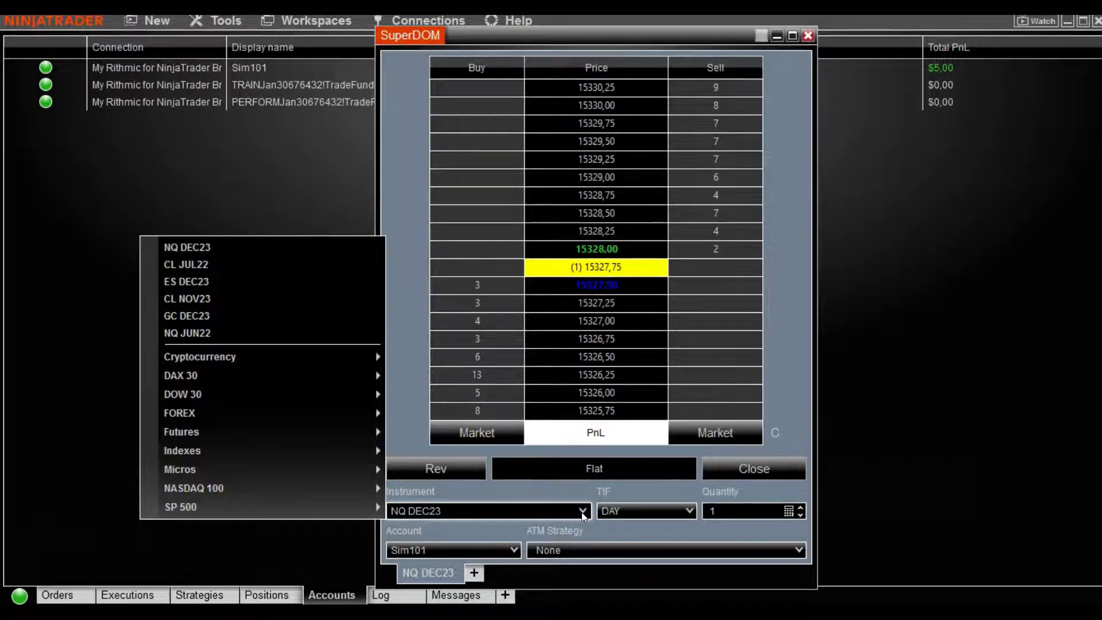
left_click(578, 521)
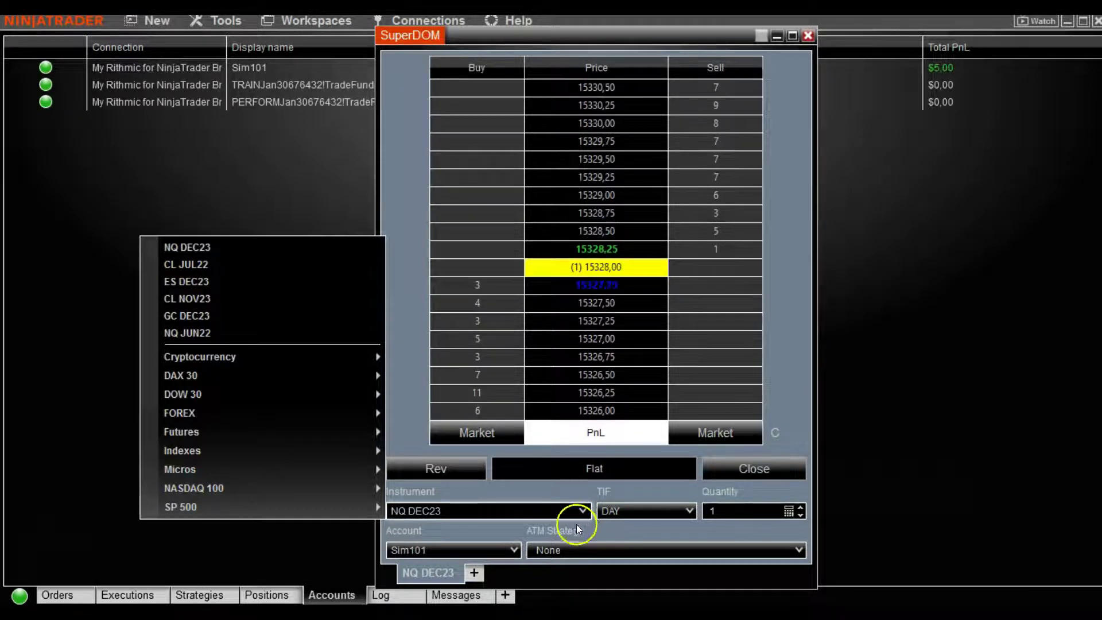
Step: Check the SuperDOM account choices, then bring up the Accounts list's right-click options
left_click(514, 551)
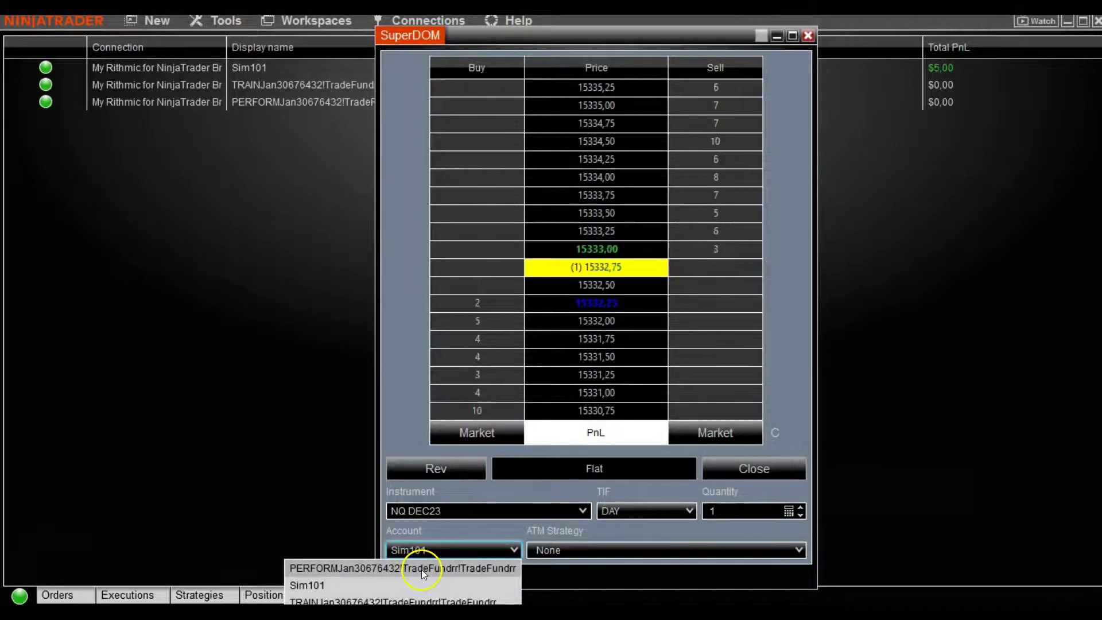
left_click(287, 434)
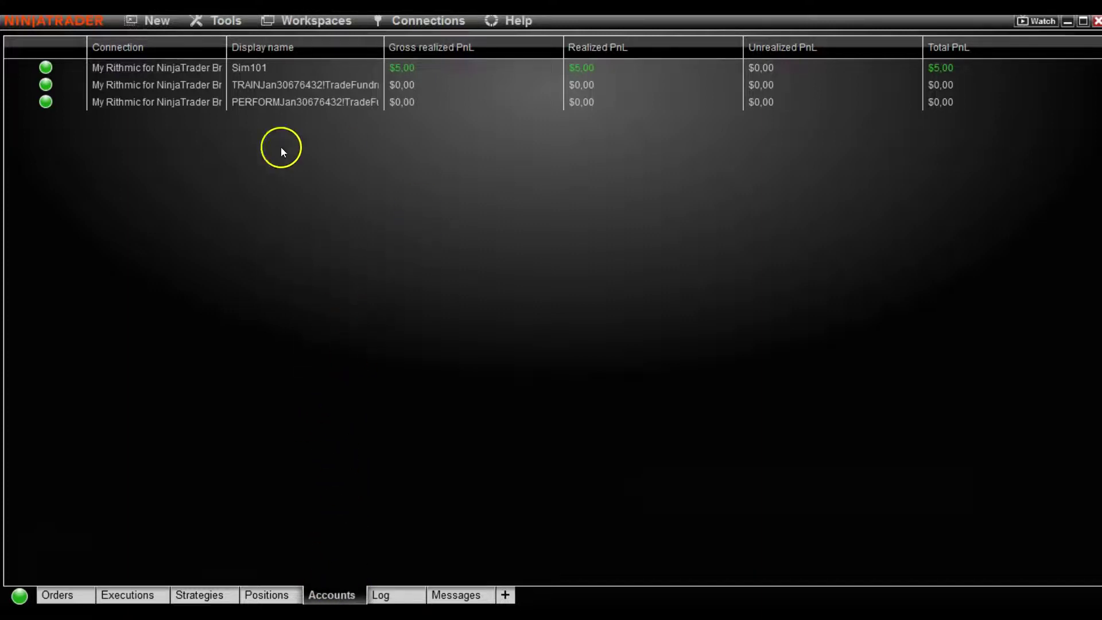
right_click(147, 169)
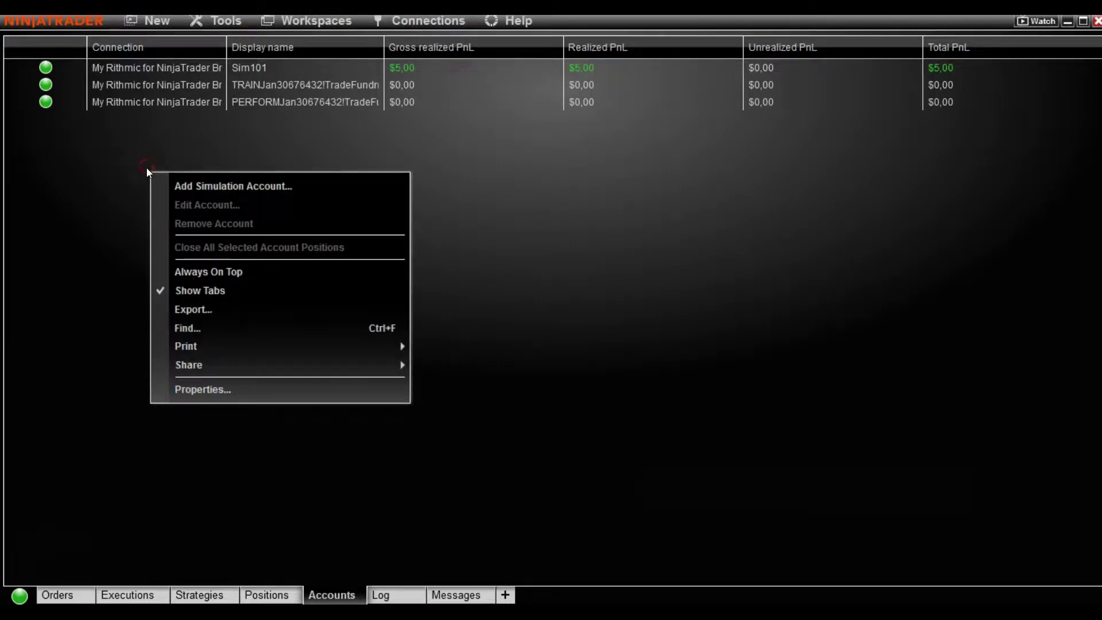
Step: Add a new simulation account and rename it from Account1 to 'Scalping strategy'
left_click(222, 188)
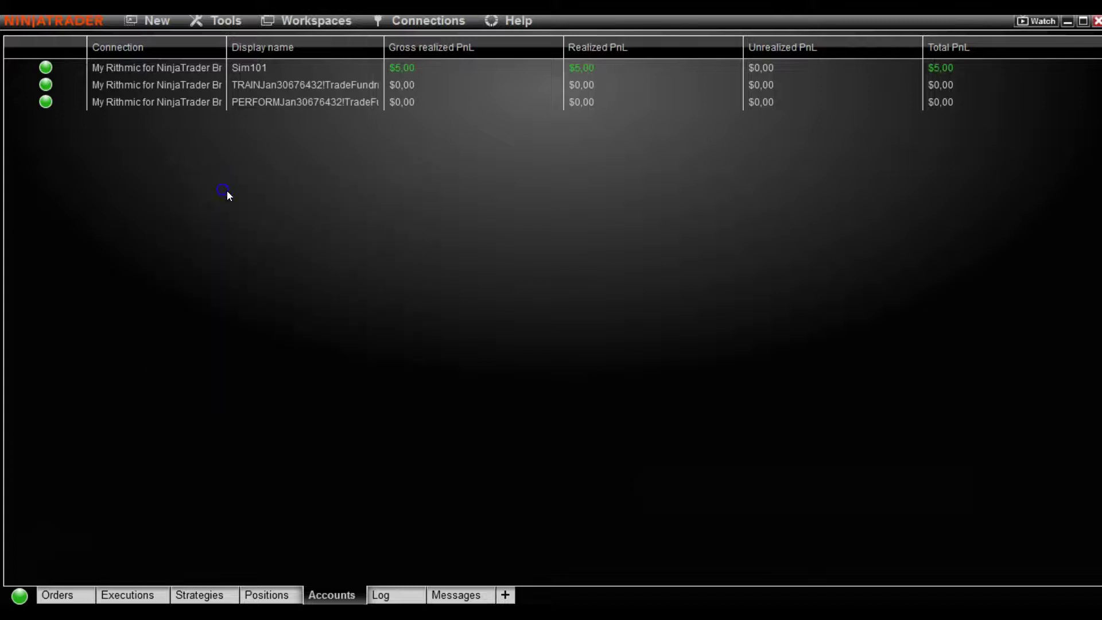
left_click_drag(529, 153, 338, 140)
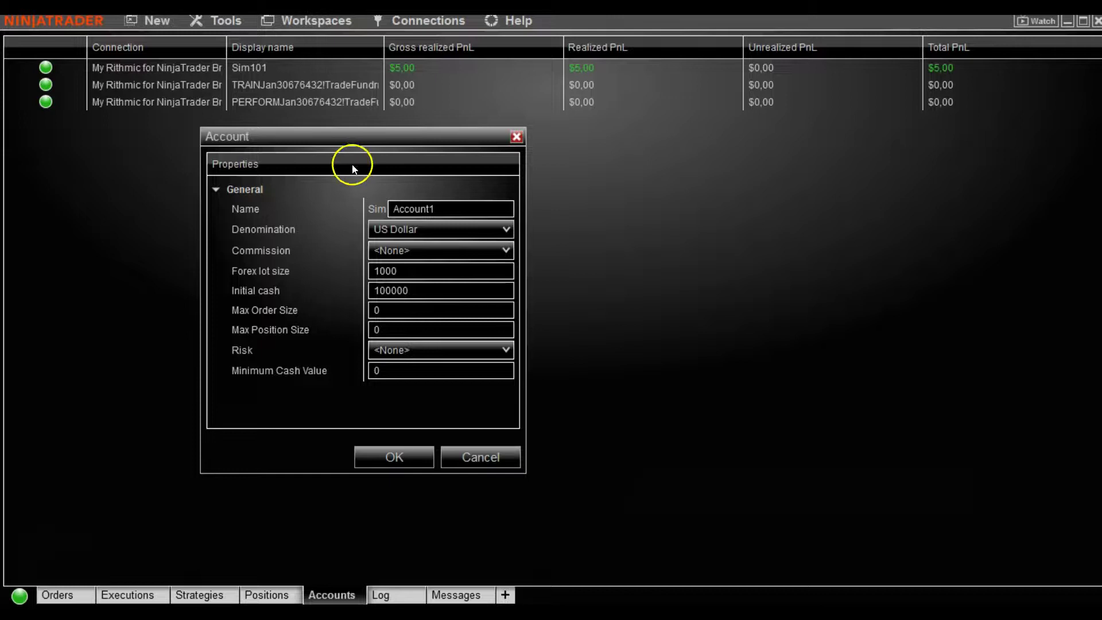
mouse_move(331, 133)
left_mouse_down()
mouse_move(379, 134)
mouse_move(318, 141)
left_mouse_up()
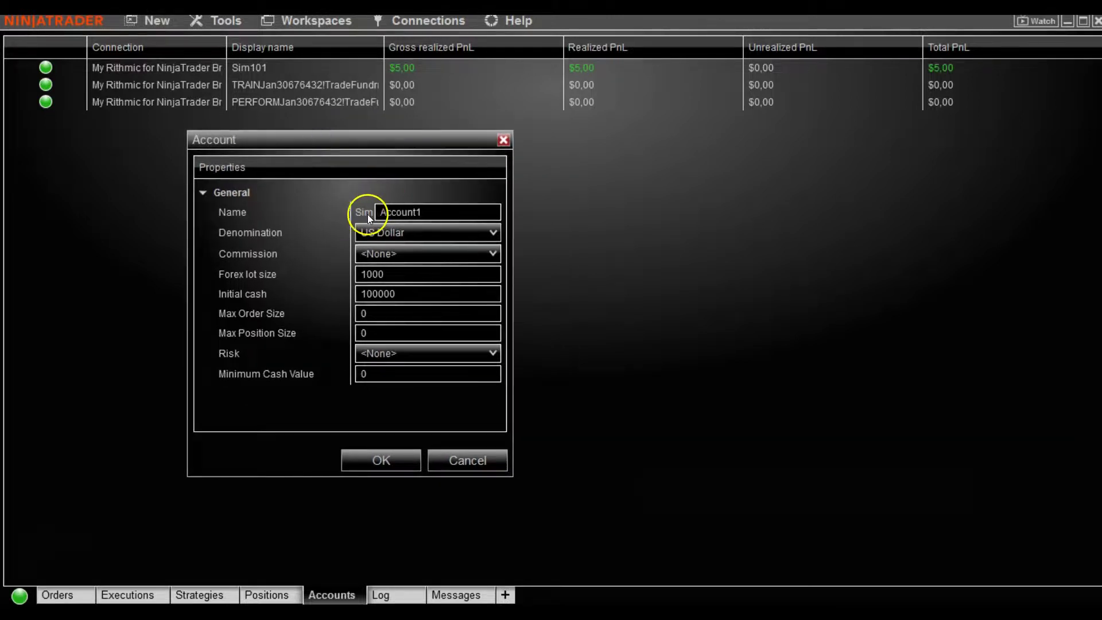
left_click(423, 212)
left_click_drag(423, 212, 382, 212)
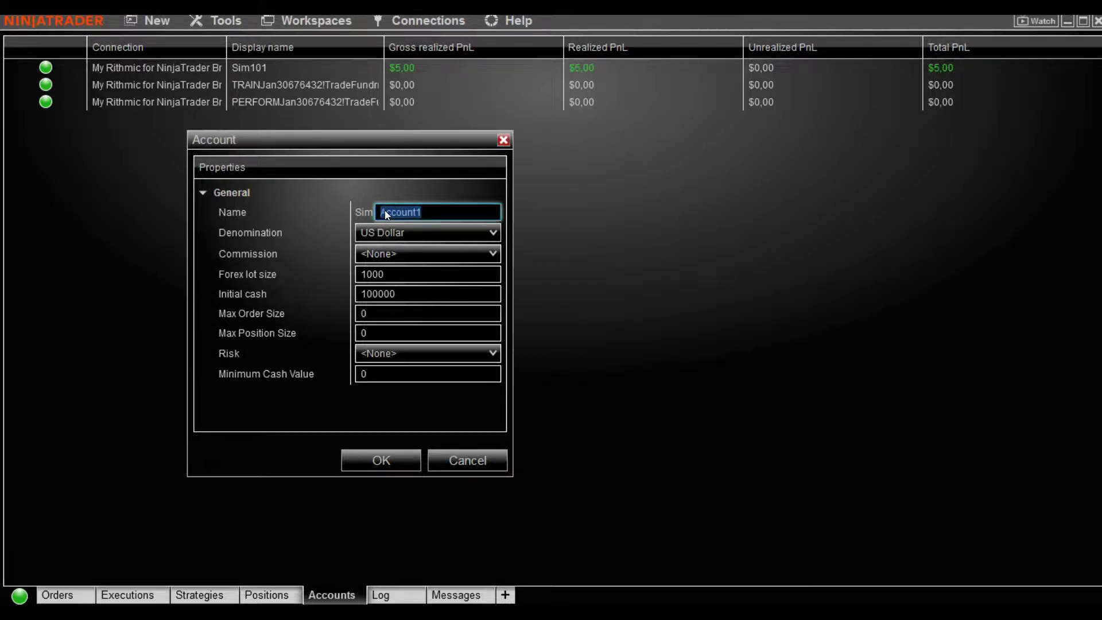
type("Scalping startegy")
key("BackSpace")
key("BackSpace")
key("BackSpace")
key("BackSpace")
key("BackSpace")
key("BackSpace")
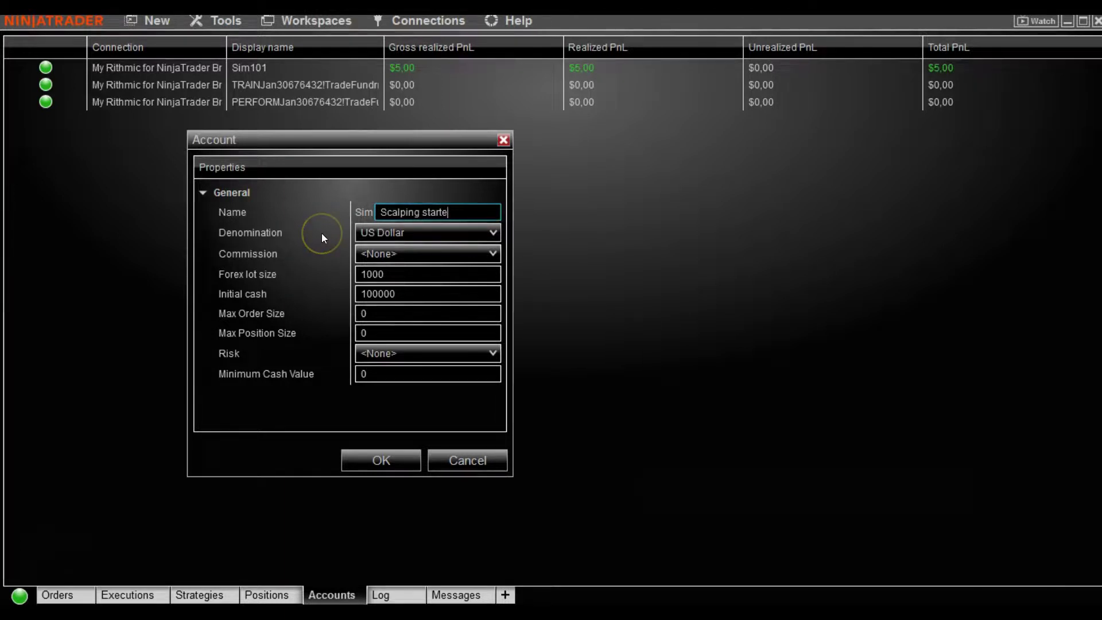
type("rategy")
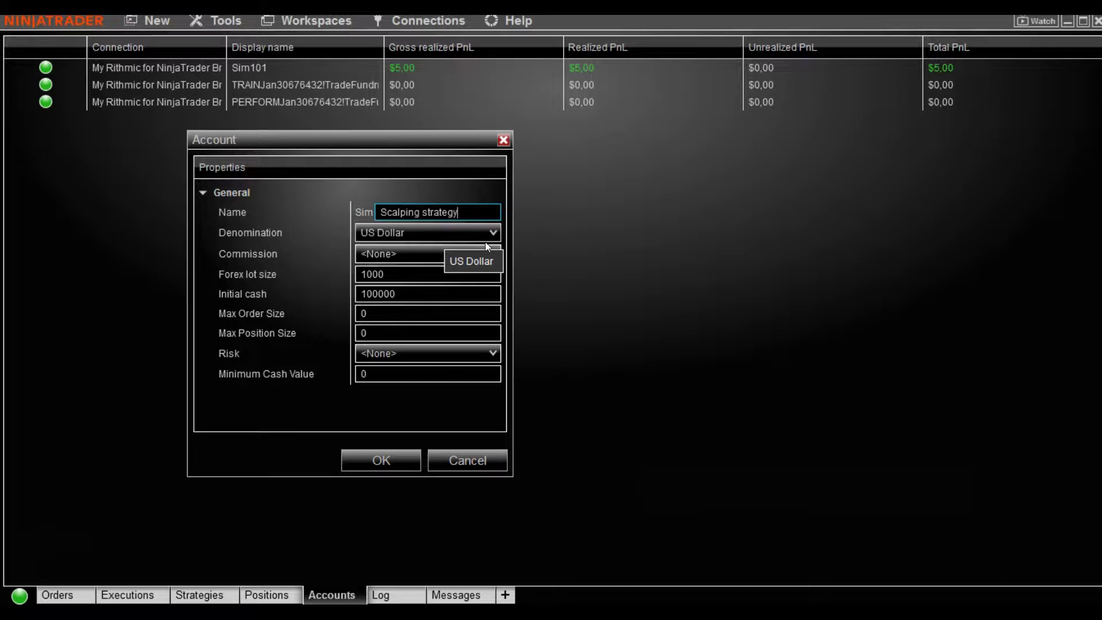
Step: Keep US Dollar as the denomination and change initial cash from 100000 to 10000
left_click(390, 254)
left_click(361, 287)
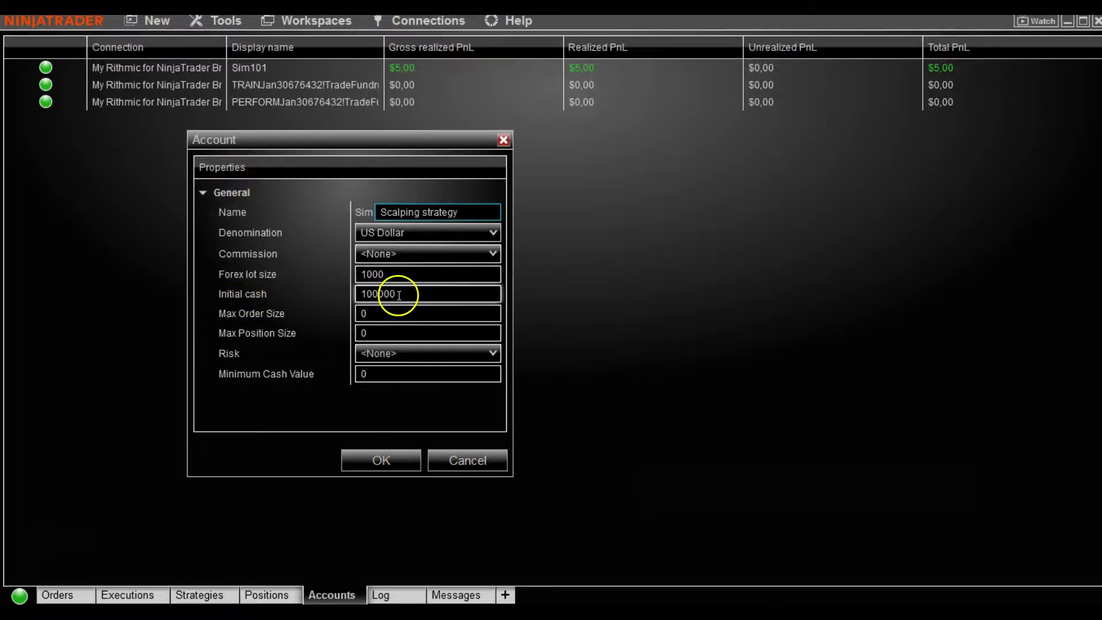
left_click_drag(398, 295, 360, 296)
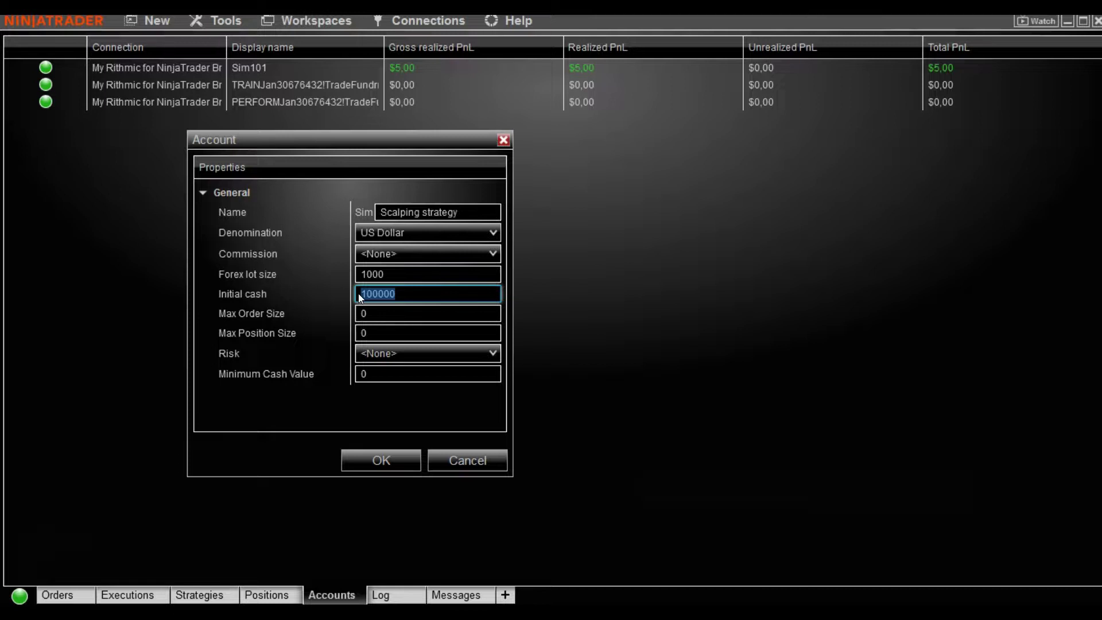
type("10000")
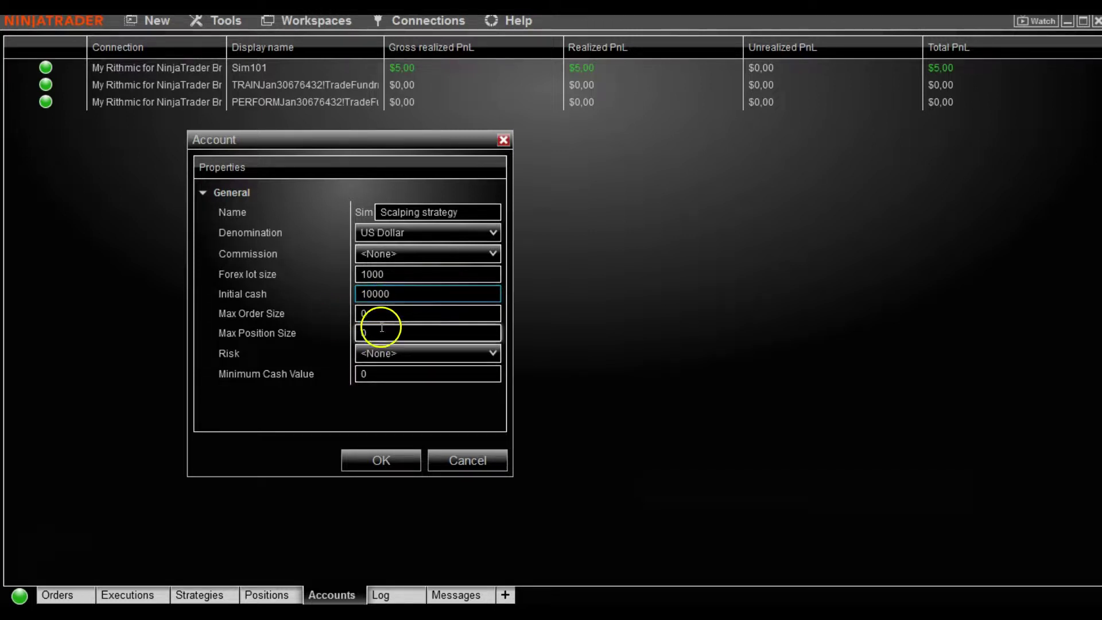
Step: Save the SimScalping strategy account, then disconnect and reconnect My Rithmic for NinjaTrader Brokerage
left_click(386, 462)
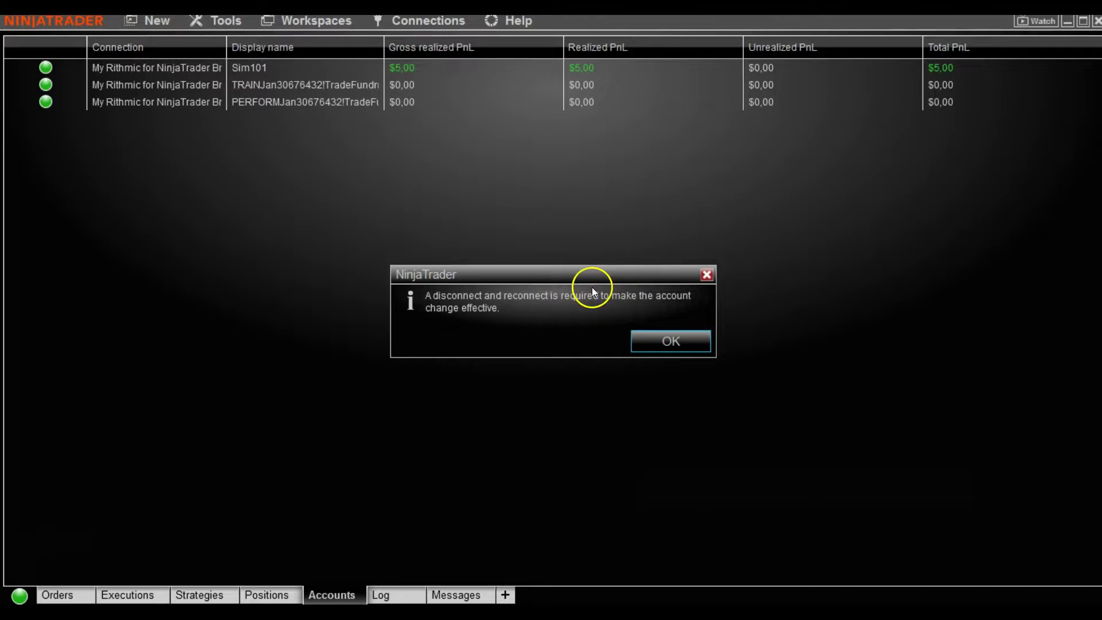
left_click(663, 341)
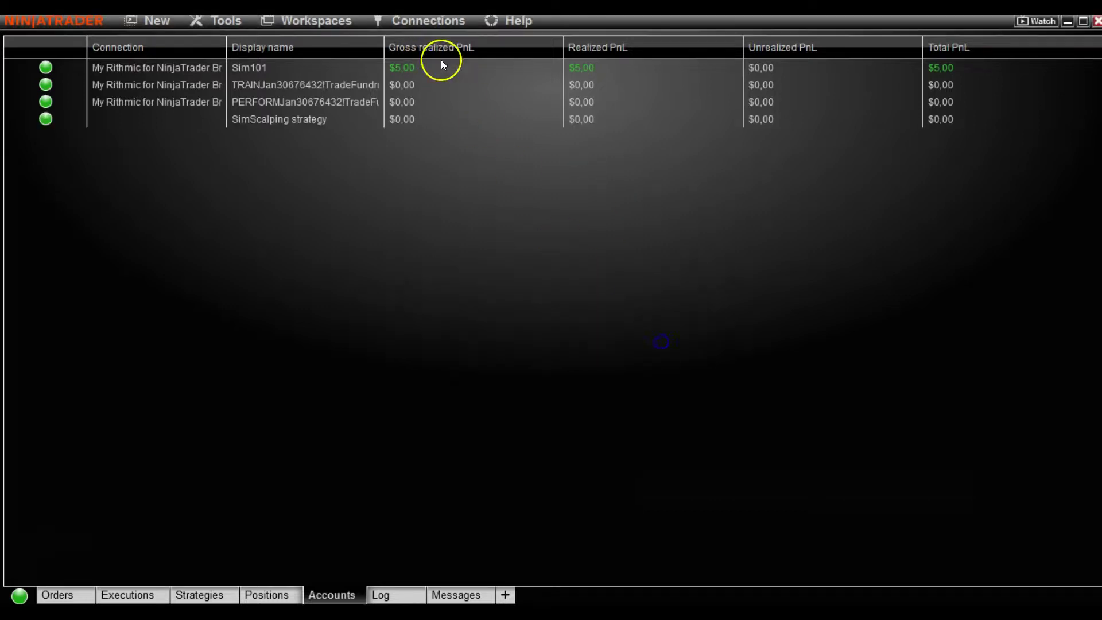
left_click(422, 17)
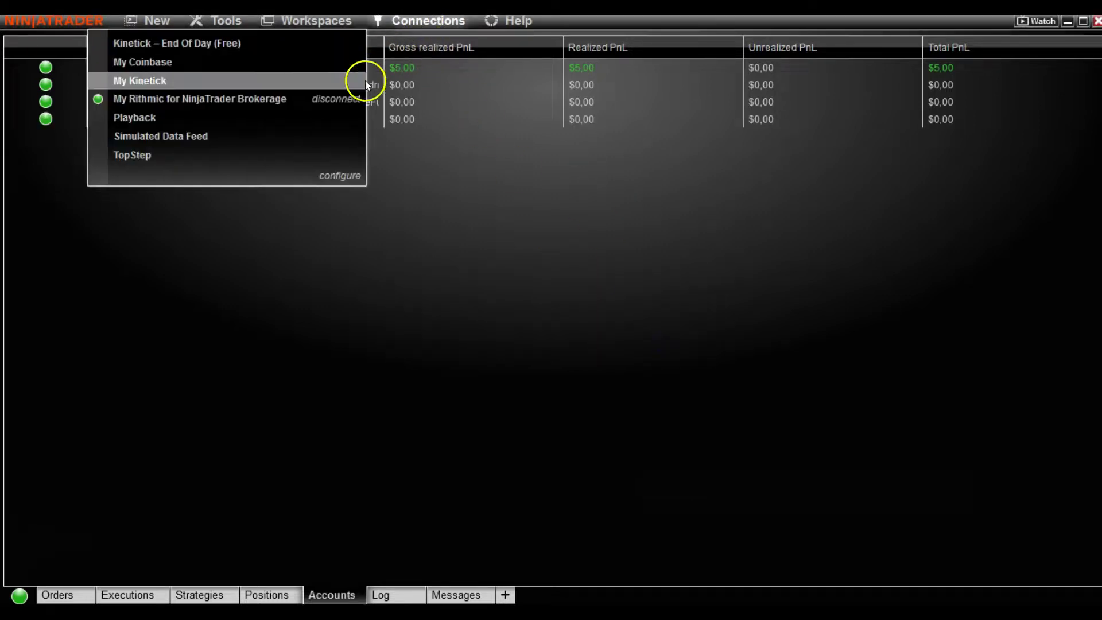
left_click(336, 99)
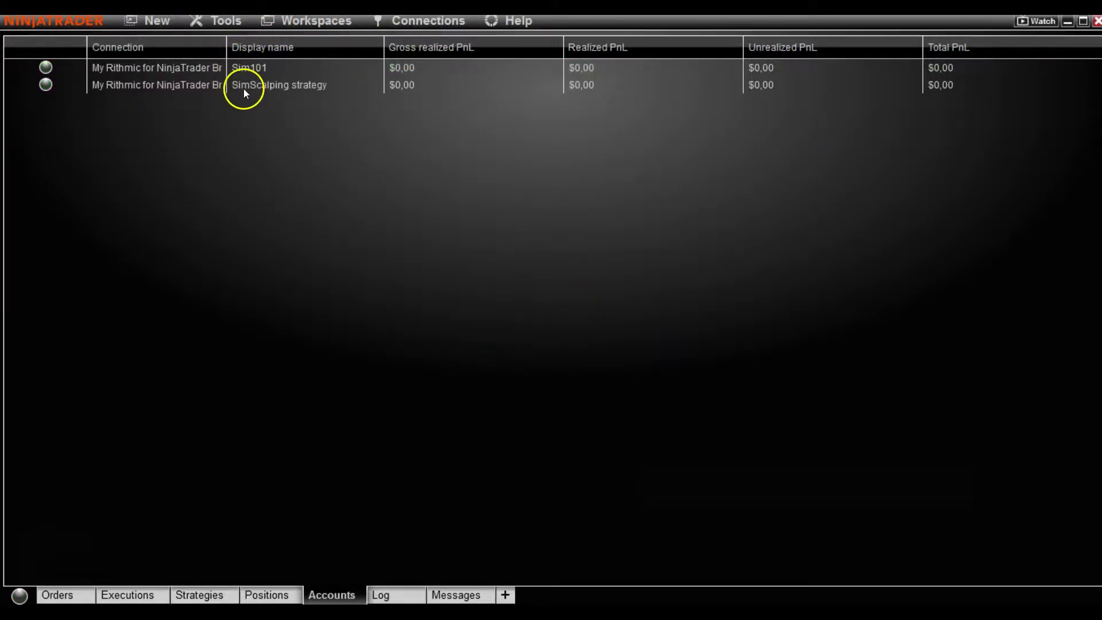
left_click(414, 29)
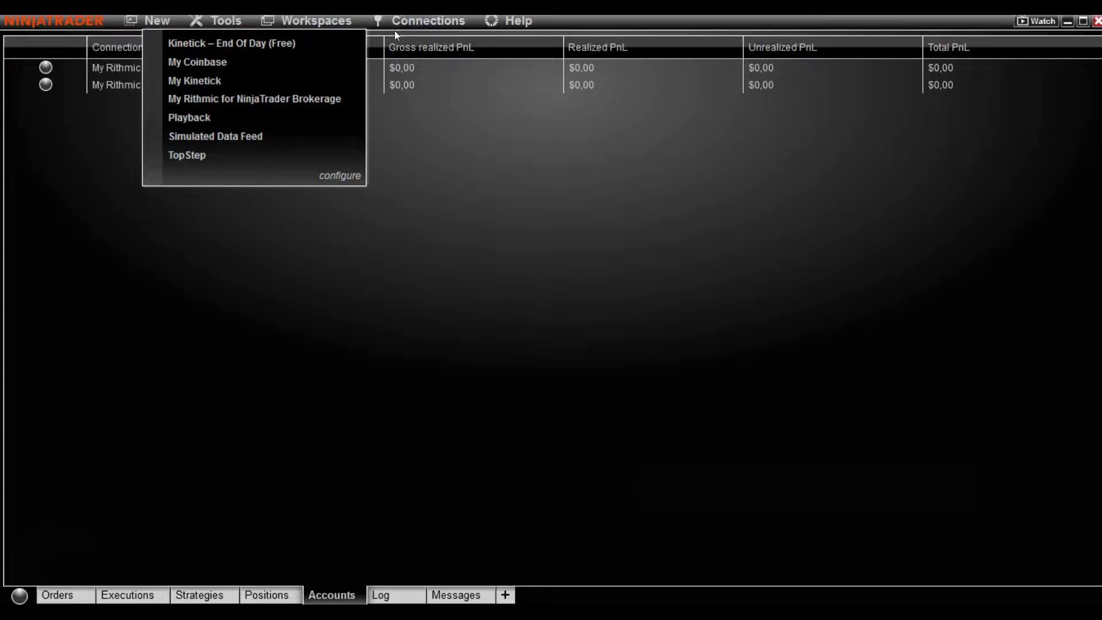
left_click(264, 98)
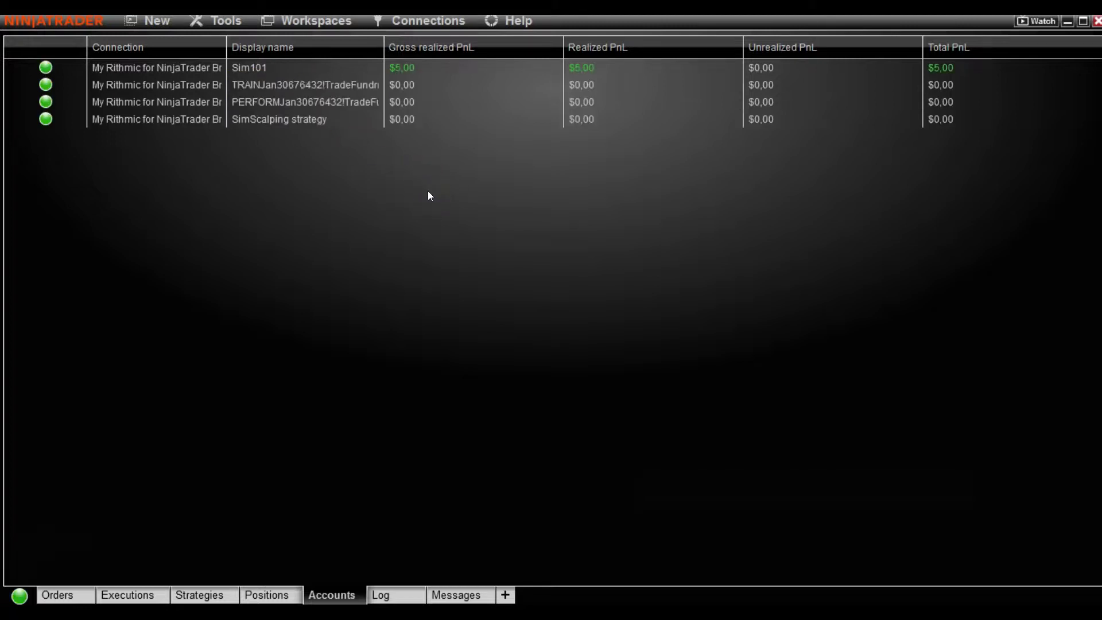
Step: Create a new 60 Minute candlestick chart for ES DEC23 and nudge its window into place
left_click(160, 21)
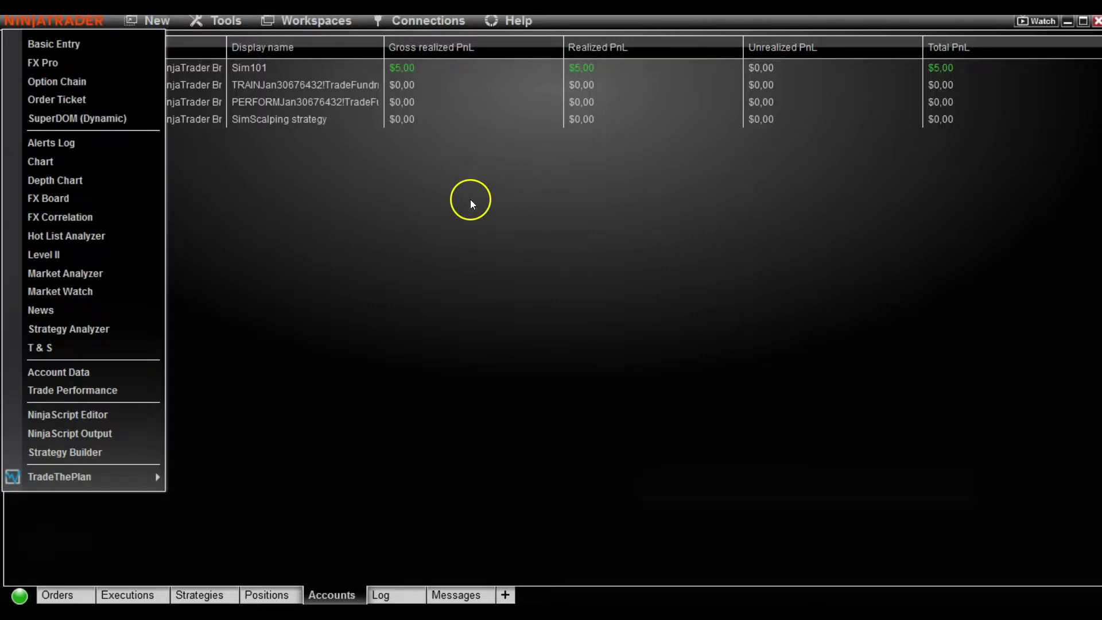
left_click(46, 164)
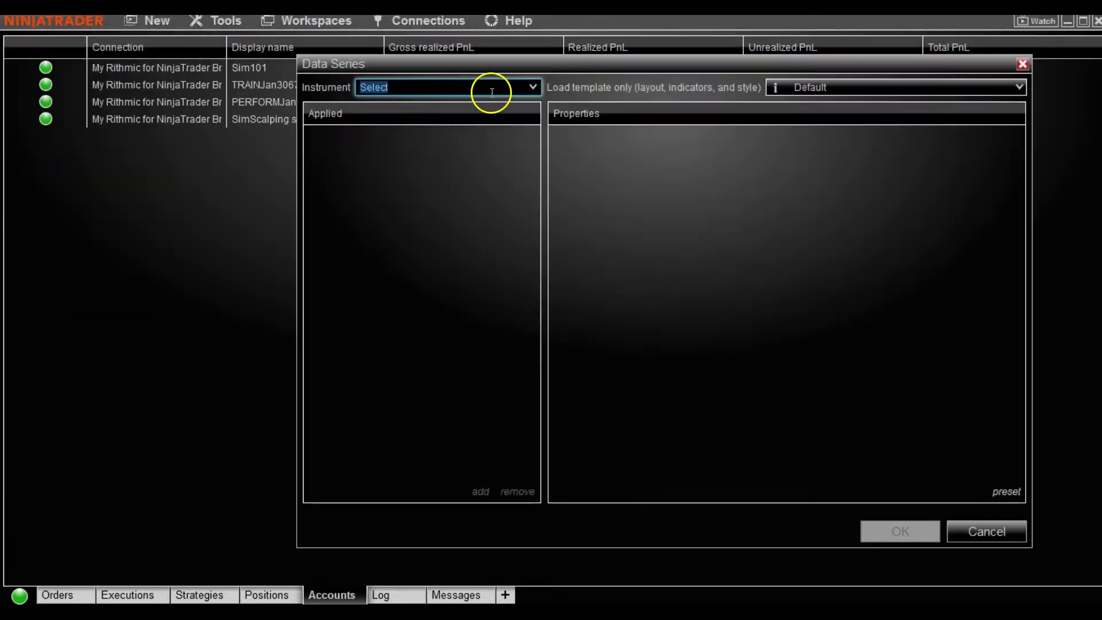
left_click(533, 94)
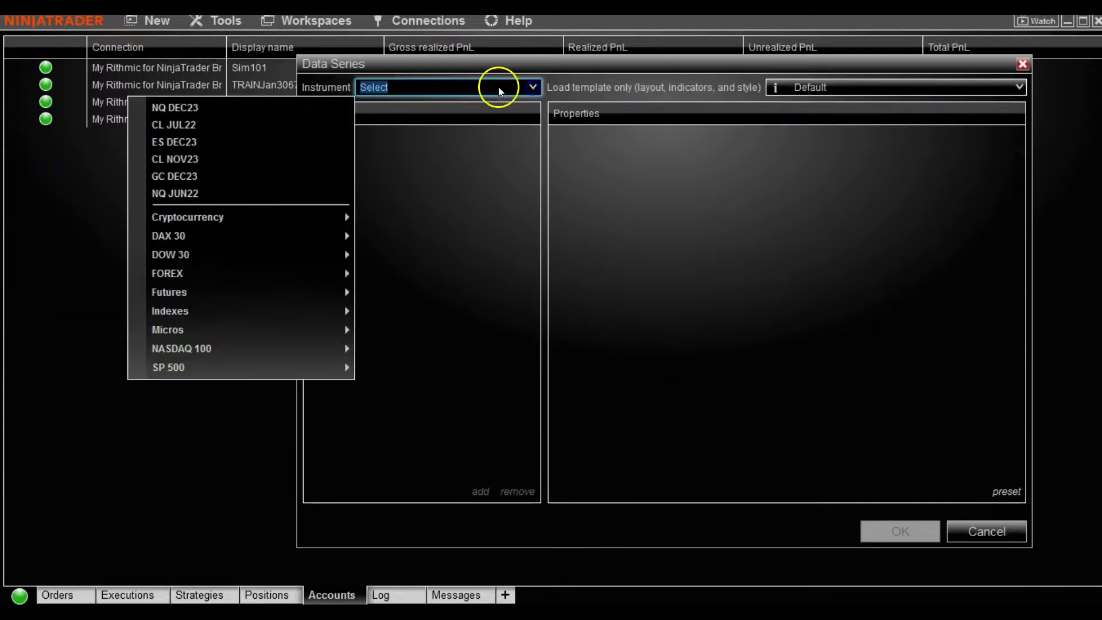
left_click(167, 143)
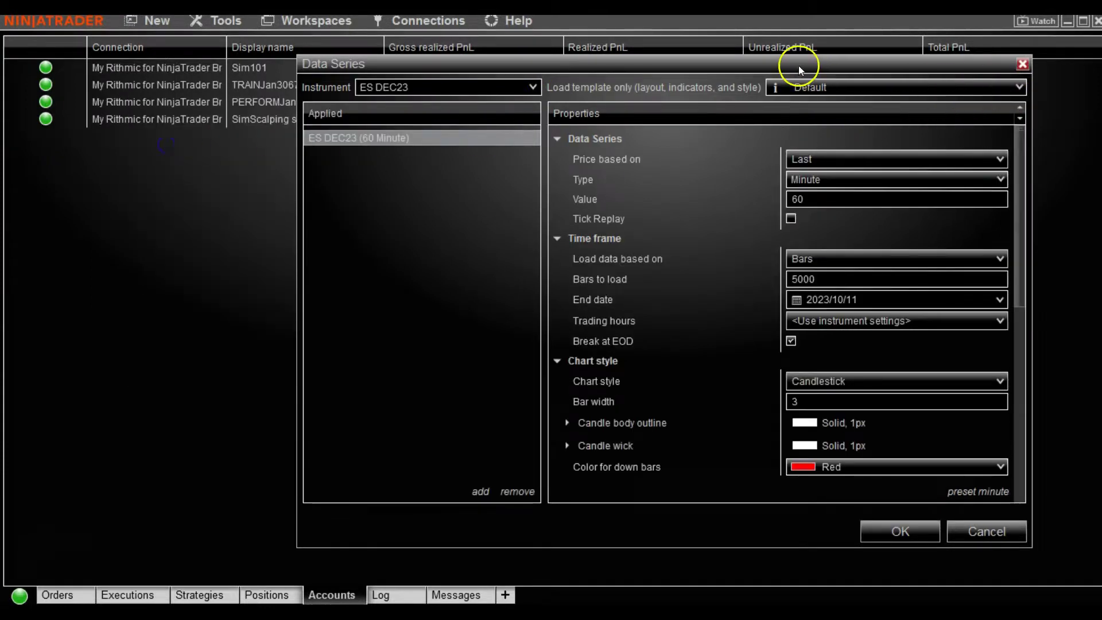
left_click_drag(794, 64, 459, 58)
left_click(568, 525)
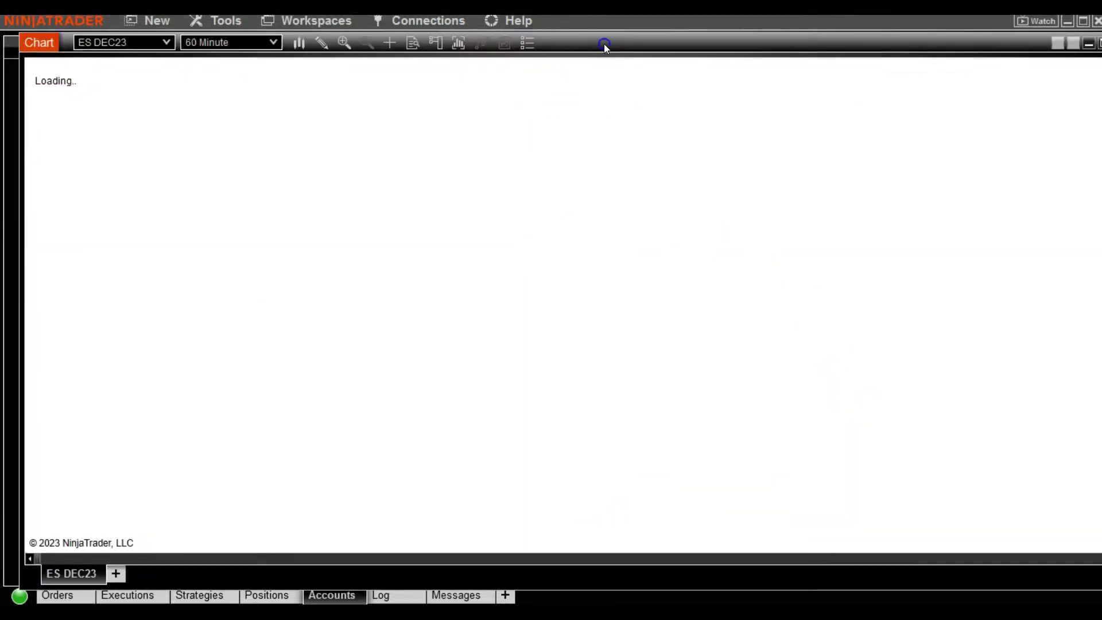
left_click_drag(604, 44, 586, 61)
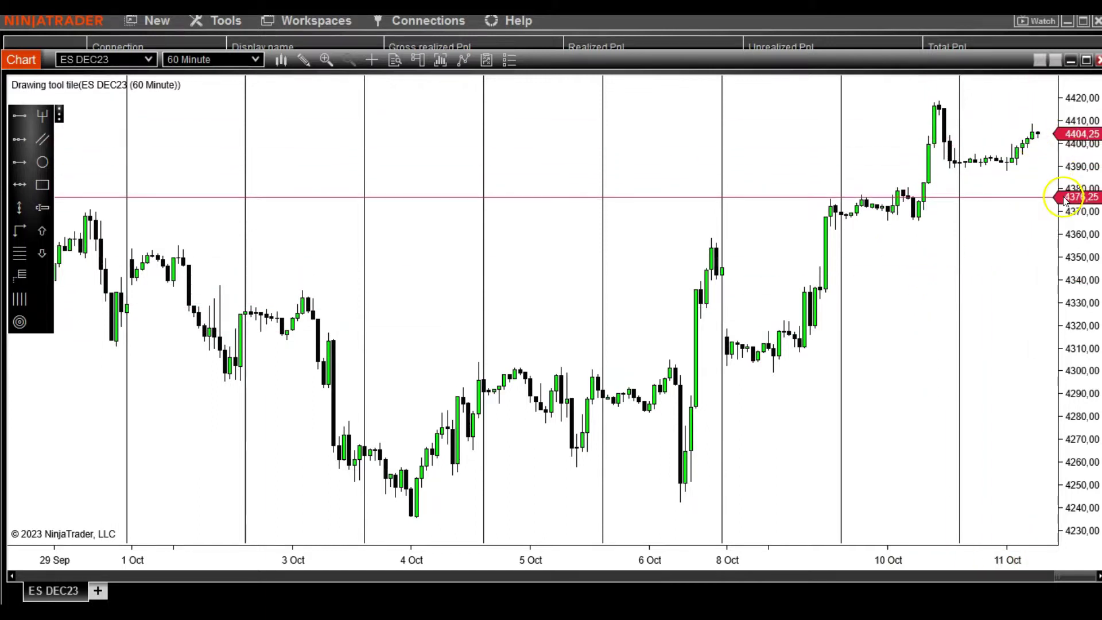
Step: Turn on Chart Trader for the ES DEC23 chart and select the SimScalping strategy account
left_click(416, 60)
left_click(334, 104)
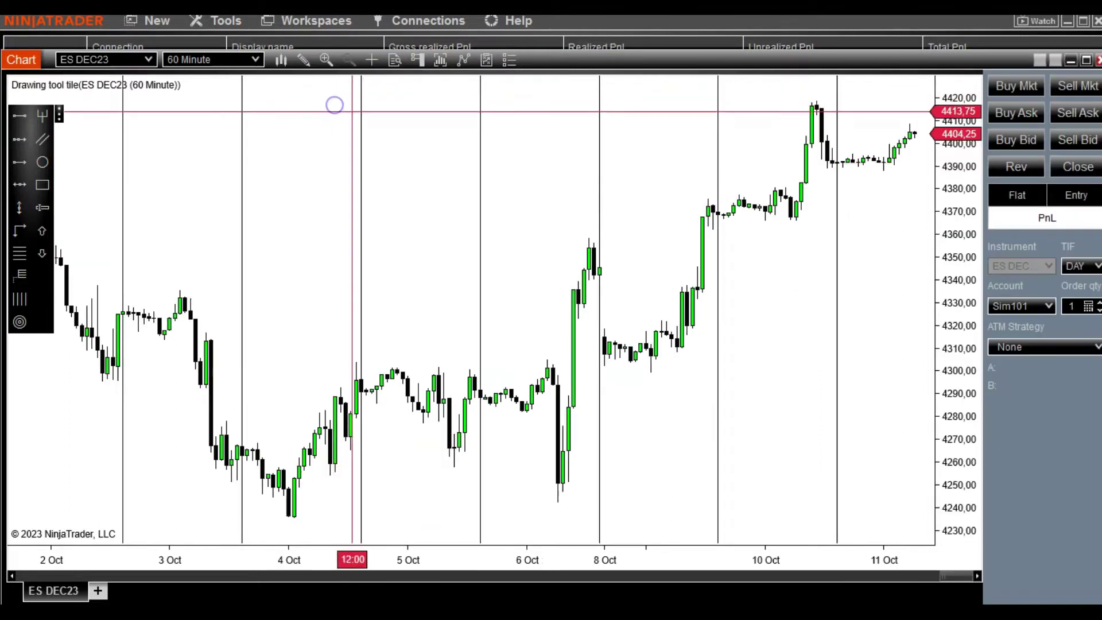
left_click(1048, 307)
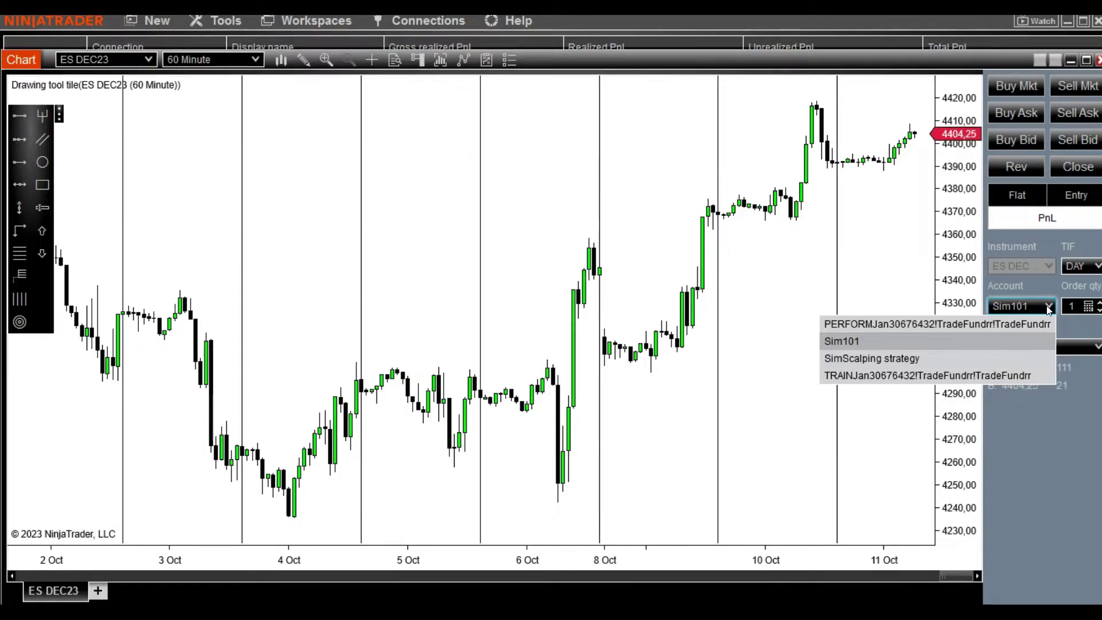
left_click(842, 362)
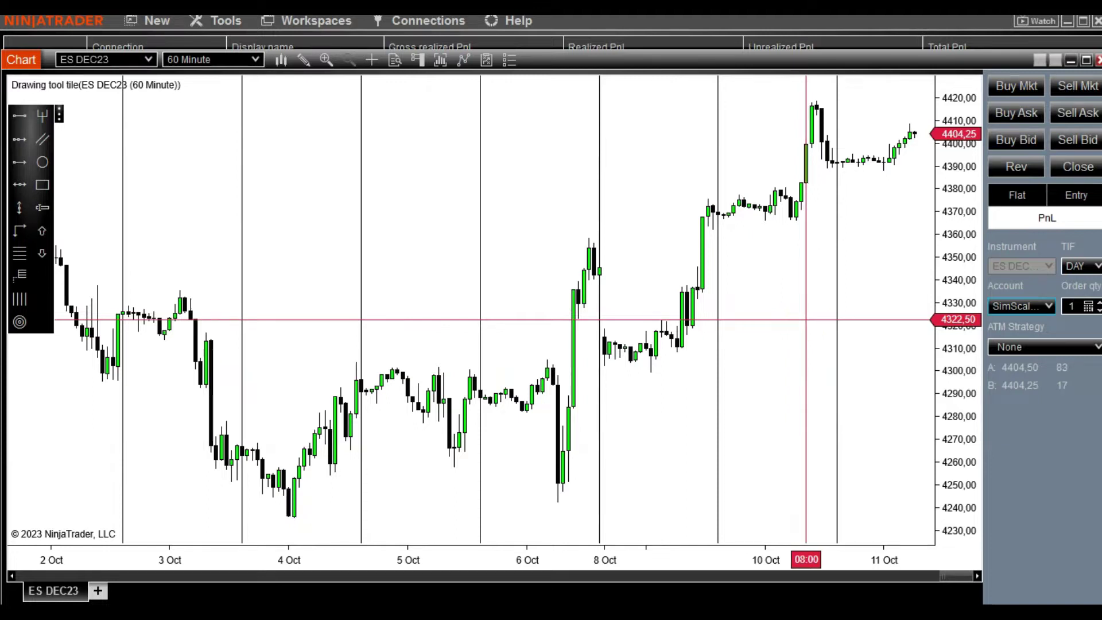
left_click_drag(745, 61, 714, 229)
Step: Attempt Remove Account on SimScalping strategy, getting the must-disconnect-first error dialog
left_click(1037, 222)
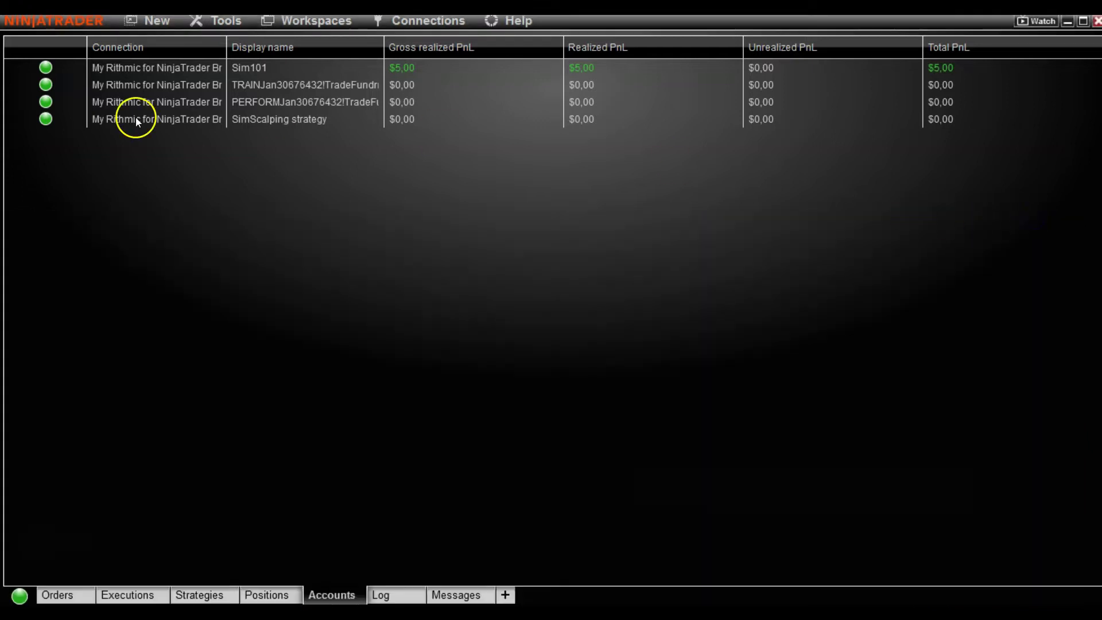
right_click(273, 120)
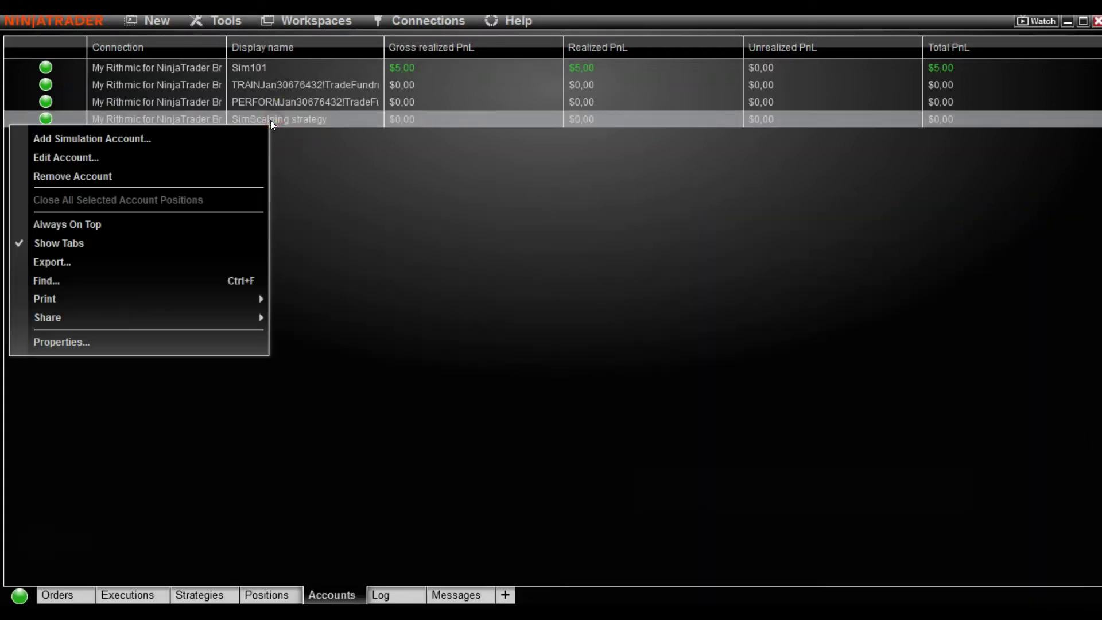
left_click(108, 181)
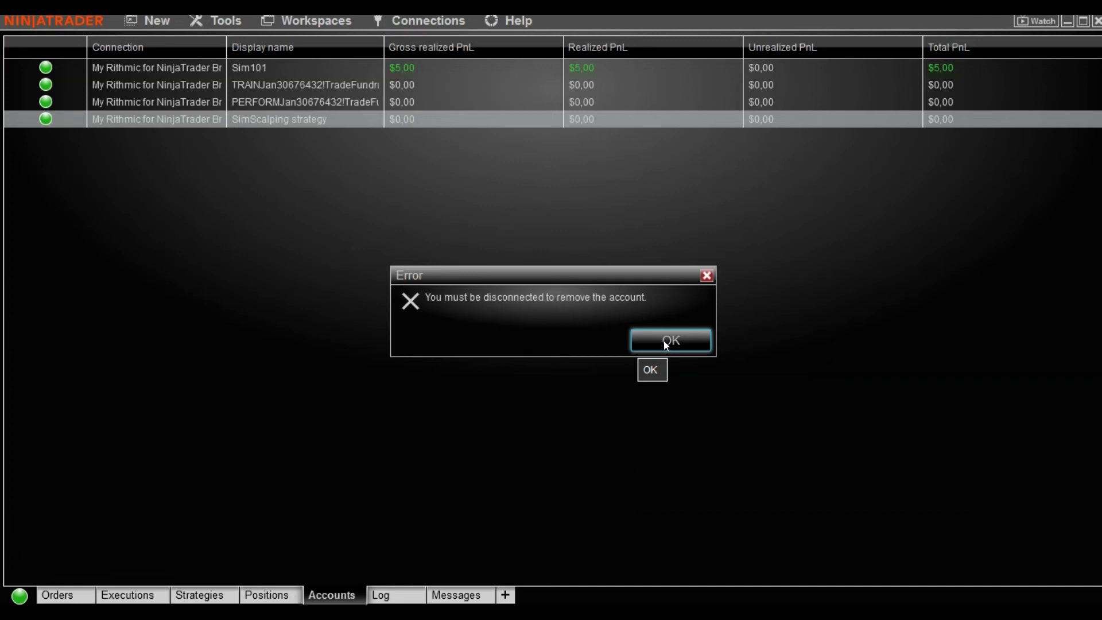
left_click(584, 279)
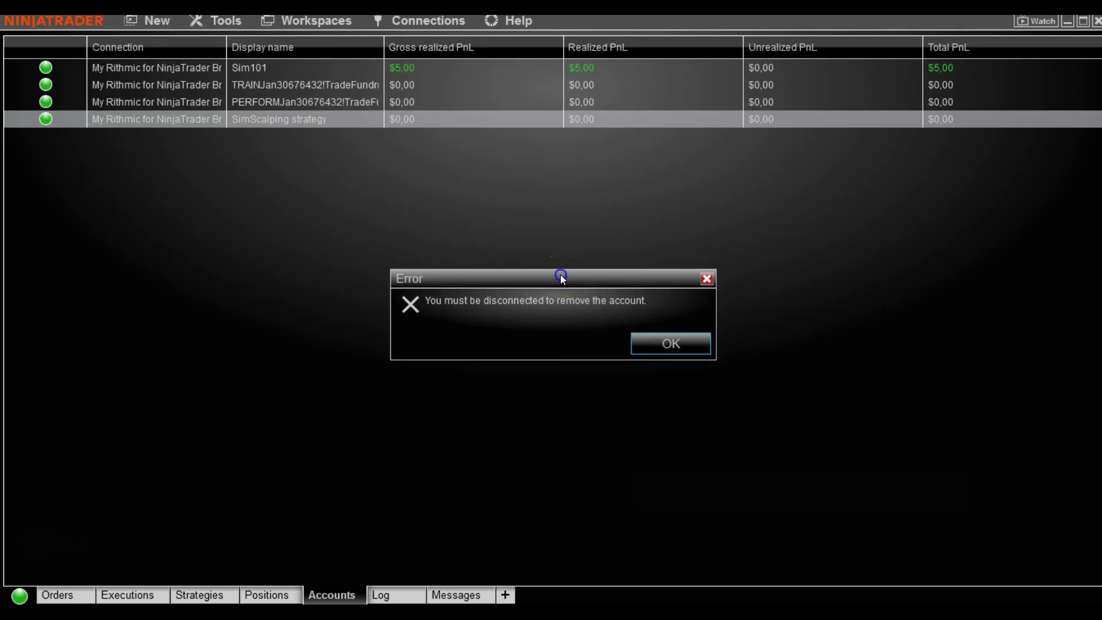
left_click_drag(561, 278, 562, 287)
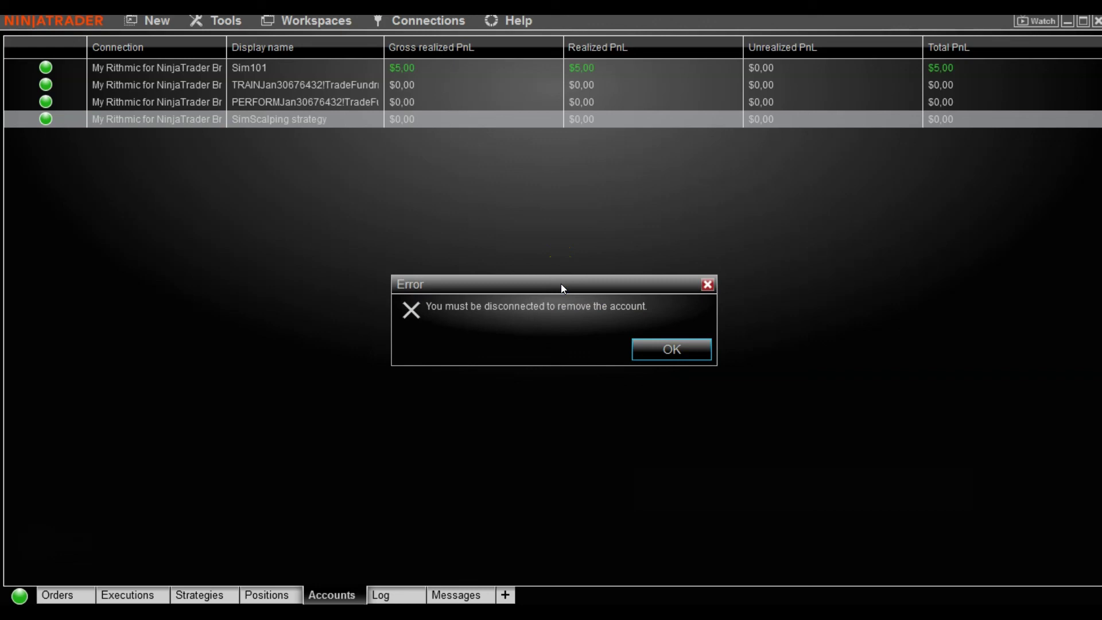